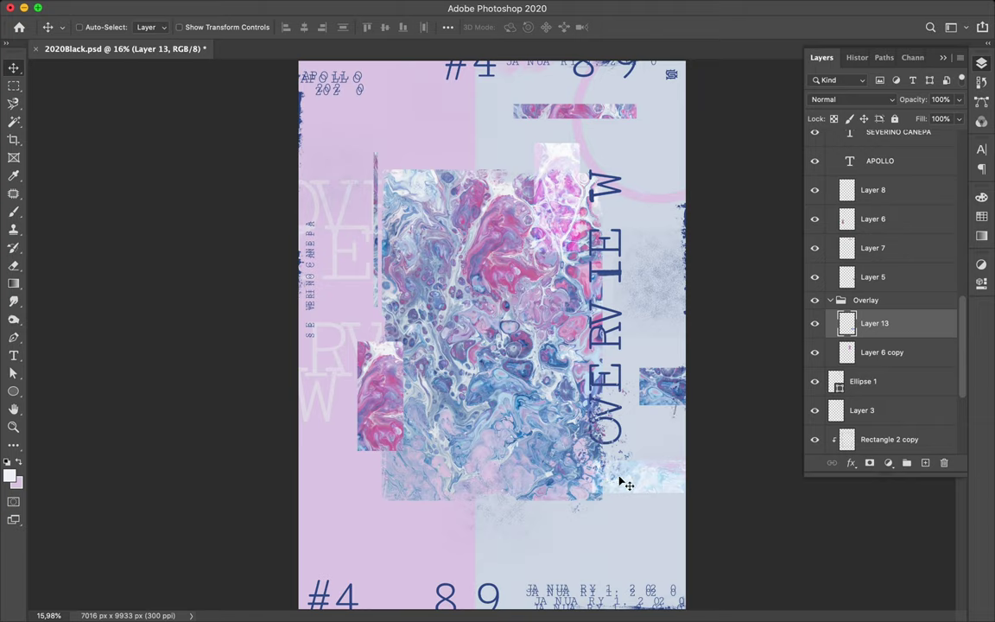
Duplicate the thin vertical marbled strip, blend the copy with Linear Burn, and place it higher beside the original
left_click(473, 429, "super")
left_click(375, 171, "super")
left_click_drag(375, 173, 371, 169)
left_click(863, 98)
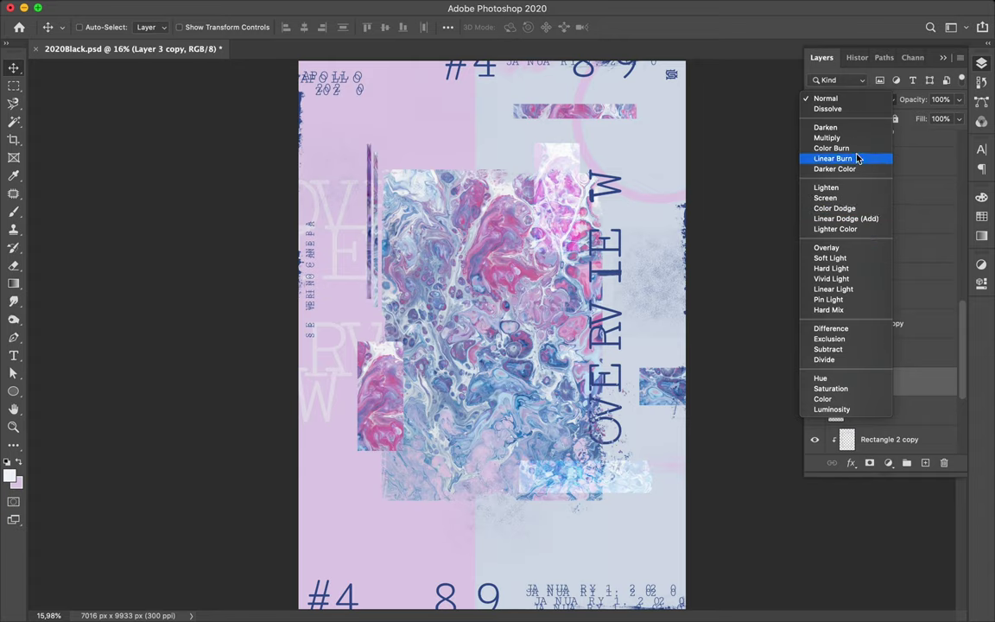
left_click(838, 158)
left_click_drag(376, 167, 401, 124)
Reset the strip copy to Normal blending and place it in a new group named Linear Burn with the Linear Burn blend mode
left_click(862, 101)
left_click(836, 38)
left_click(907, 463)
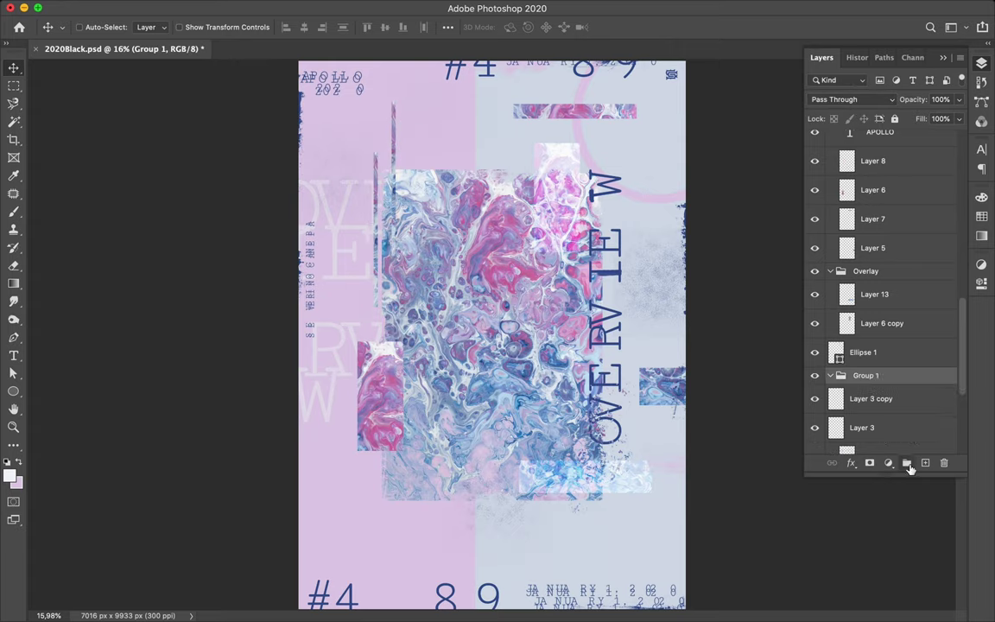
left_click(847, 98)
left_click(836, 177)
left_click_drag(874, 397, 877, 377)
key("m")
key("v")
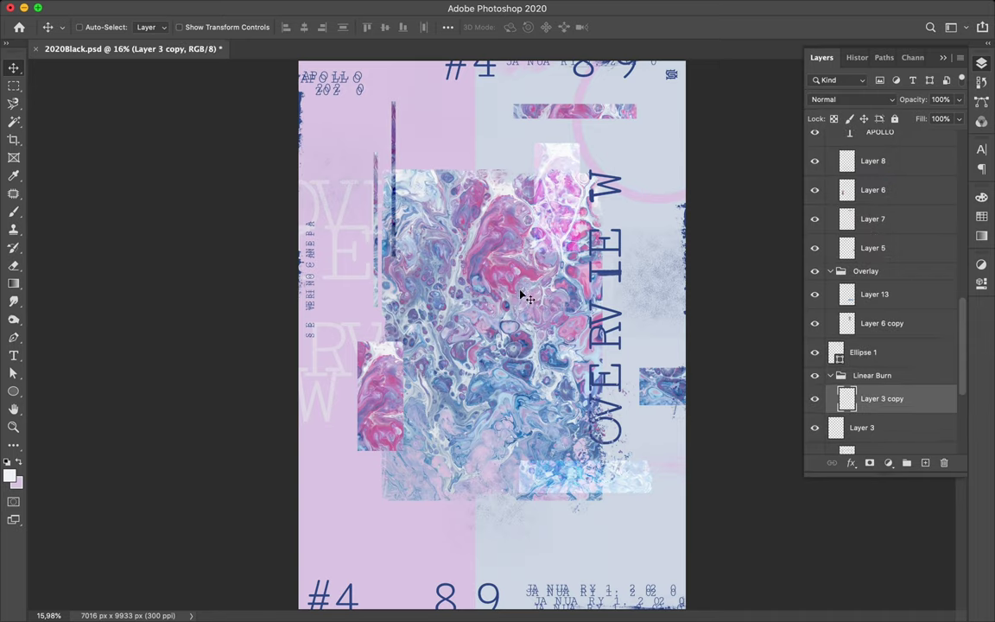
Copy a circular piece of the main marbled image to a new layer in the Linear Burn group and place it over the image's lower right area
left_click(467, 260)
key("o")
key("m")
right_click(13, 89)
left_click(69, 92)
left_click_drag(874, 439, 878, 333)
key("v")
mouse_move(488, 371)
left_mouse_down()
mouse_move(577, 491)
mouse_move(546, 428)
mouse_move(558, 423)
mouse_move(542, 428)
mouse_move(539, 415)
left_mouse_up()
Mask the dark circle with a diagonal black-to-white gradient so that its upper left part fades out
key("g")
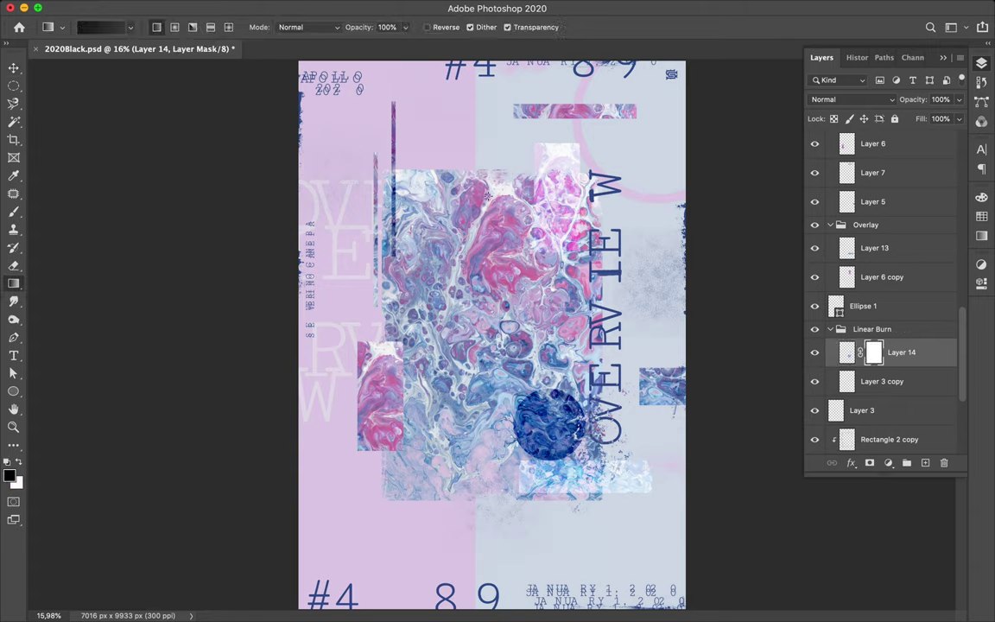
left_click(102, 30)
left_click(160, 162)
left_click(178, 183)
left_click(409, 147)
mouse_move(527, 394)
left_mouse_down()
mouse_move(568, 443)
mouse_move(568, 429)
mouse_move(571, 468)
mouse_move(581, 460)
left_mouse_up()
Copy a small circle from the marbled image into the Linear Burn group, place it beside the big circle, and duplicate it below the image
key("v")
left_click(530, 258, "super")
key("m")
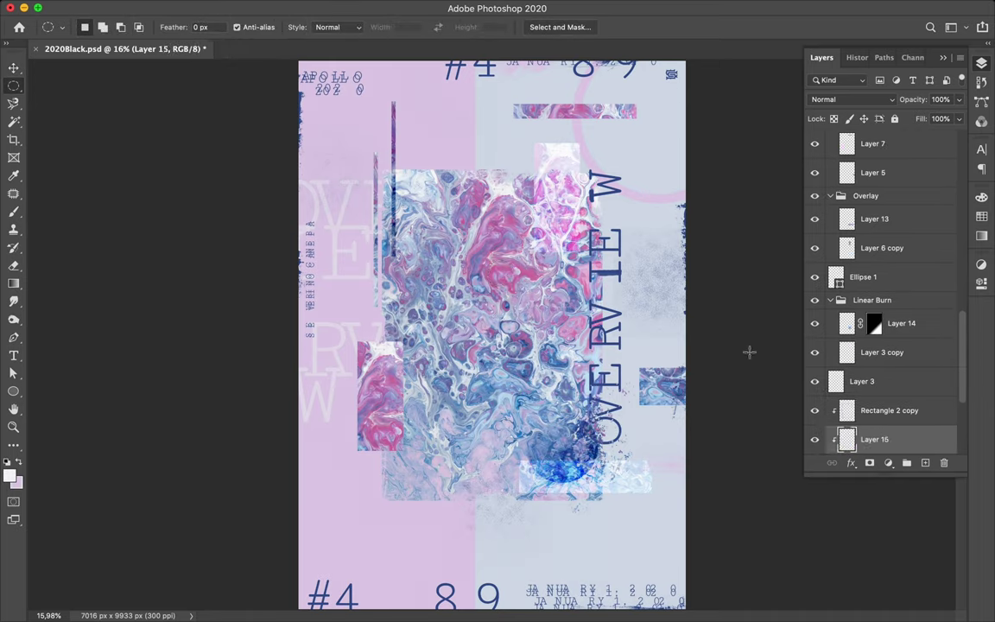
key("super+BackSpace")
key("super+d")
left_click_drag(874, 439, 878, 339)
key("v")
mouse_move(502, 275)
left_mouse_down()
mouse_move(589, 453)
mouse_move(581, 416)
left_mouse_up()
mouse_move(584, 418)
left_mouse_down()
mouse_move(608, 441)
mouse_move(527, 437)
mouse_move(534, 467)
mouse_move(510, 499)
left_mouse_up()
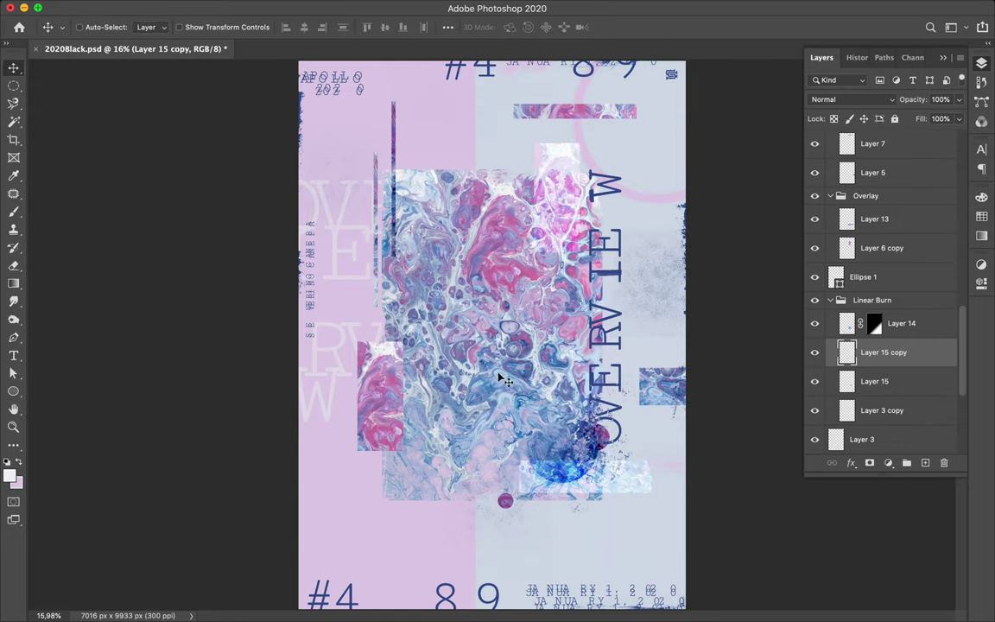
Shorten the dark vertical strip copy with a rectangular selection and shift it slightly toward the original strip
left_click(398, 150)
key("m")
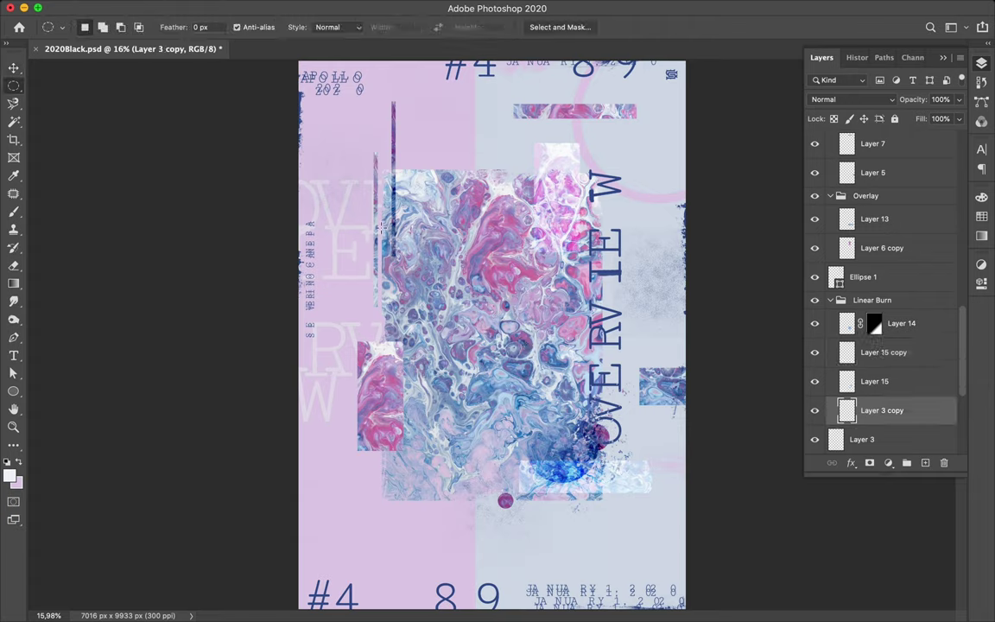
key("shift+m")
key("super+d")
key("v")
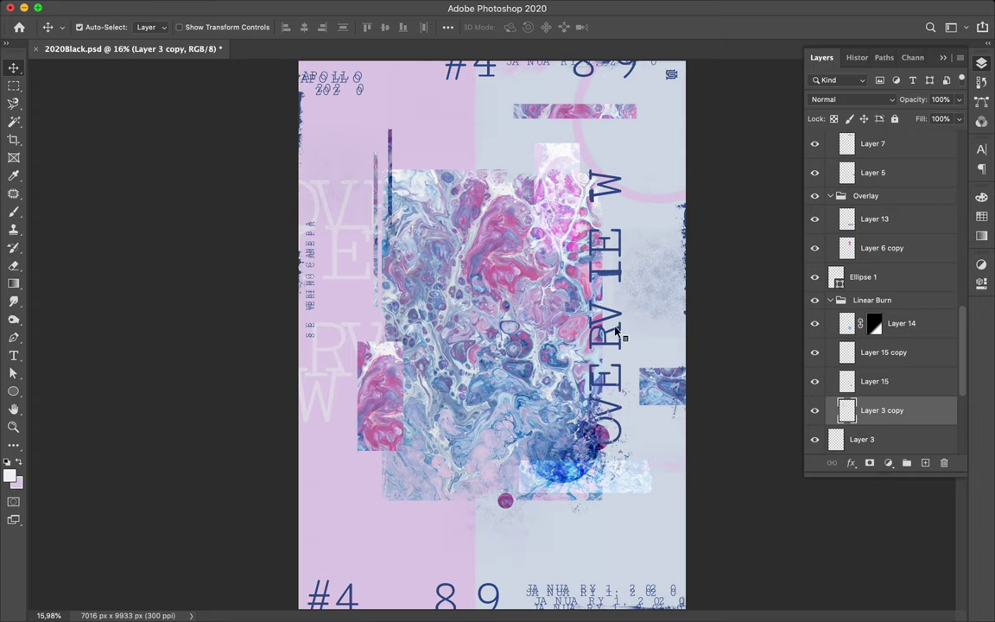
Duplicate the dark vertical OVERVIEW text slightly upward and set the copy's blend mode to Linear Dodge (Add)
left_click(617, 329, "super")
left_click_drag(616, 329, 617, 322)
left_click(879, 100)
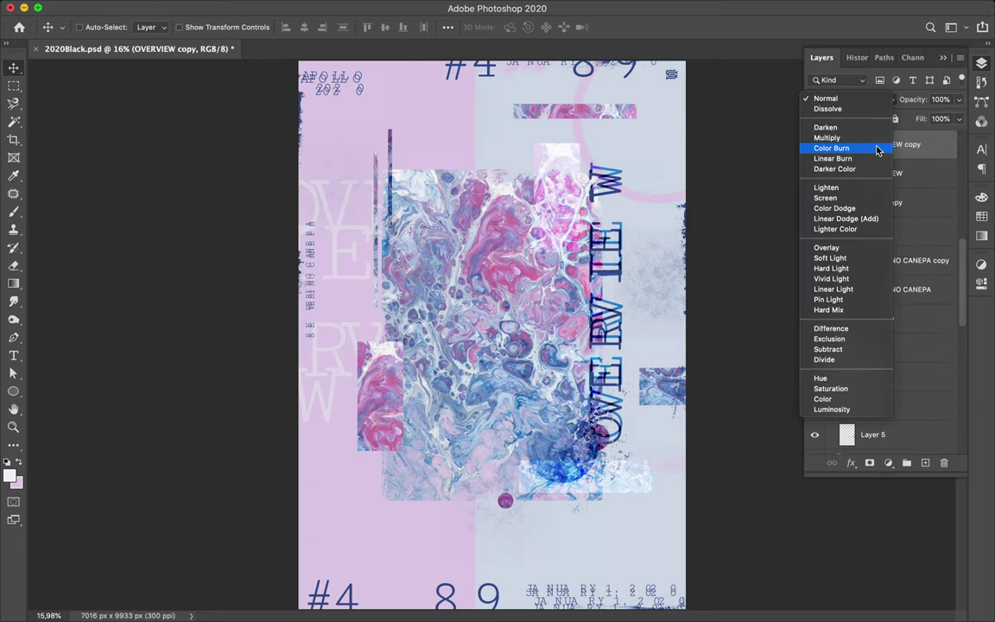
left_click(879, 219)
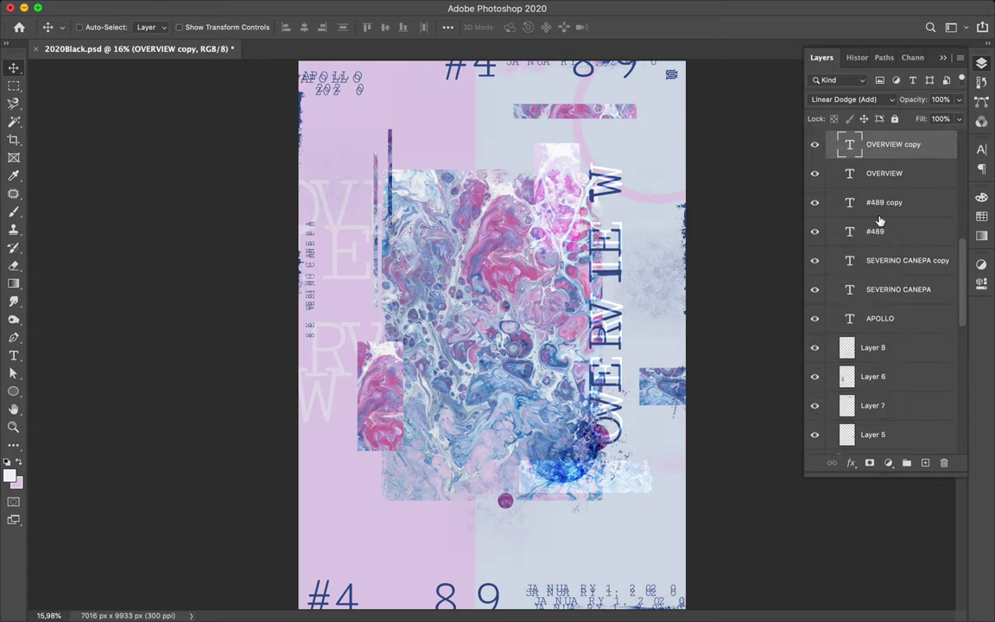
Make a second copy of the vertical OVERVIEW text, offset slightly downward, with the Linear Burn blend mode
left_click(879, 101)
left_click(831, 36)
mouse_move(607, 173)
left_mouse_down()
mouse_move(620, 147)
mouse_move(609, 180)
left_mouse_up()
scroll(639, 197, "up", 3)
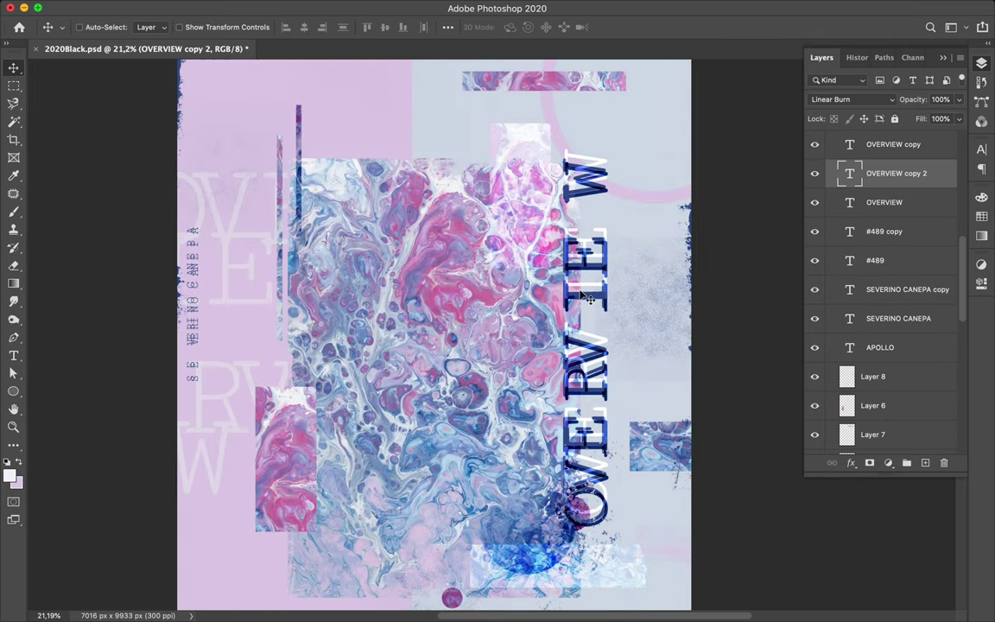
Copy a rectangular piece of the main marbled image into the Overlay group and place it over the image's lower right part
left_click(428, 348)
scroll(430, 352, "down", 2)
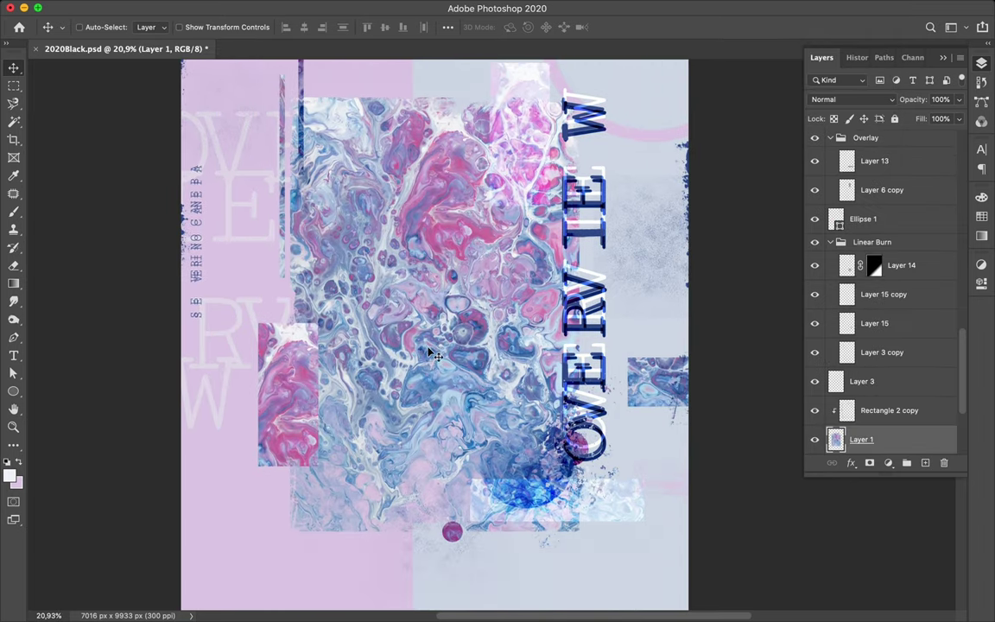
scroll(442, 361, "down", 2)
key("m")
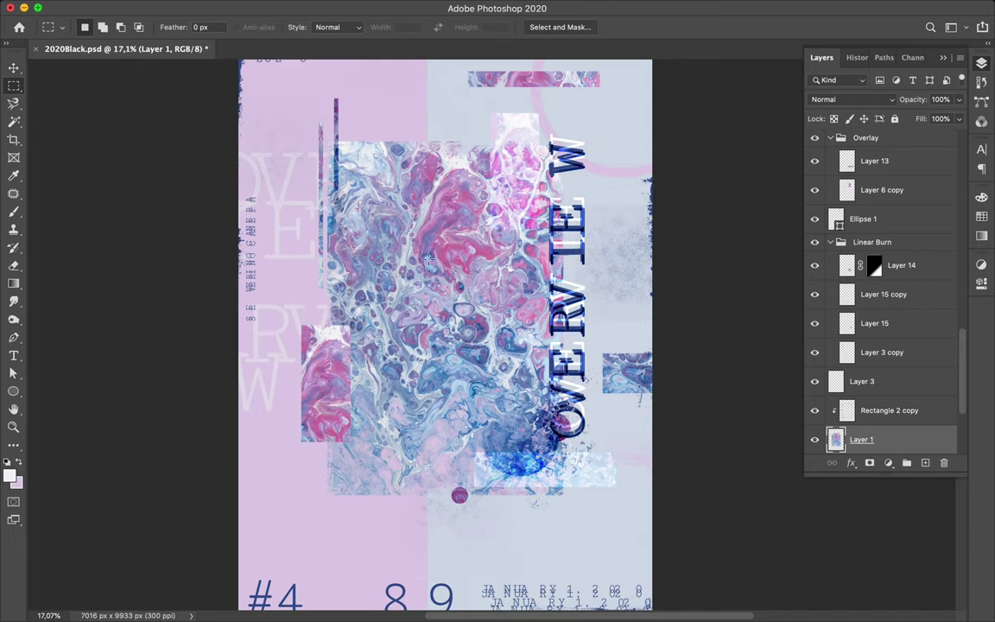
key("super+j")
key("v")
left_click_drag(473, 323, 575, 516)
left_click_drag(834, 432, 886, 252)
left_click_drag(584, 526, 388, 462)
left_click_drag(874, 265, 875, 246)
left_click_drag(444, 418, 509, 380)
scroll(389, 262, "up", 2)
scroll(393, 266, "up", 3)
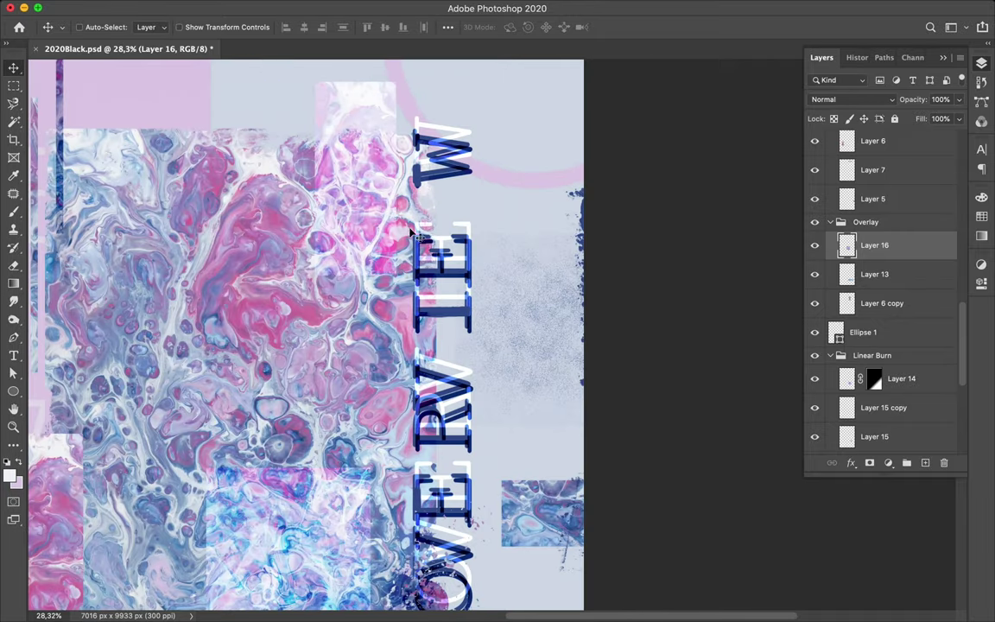
mouse_move(426, 174)
left_mouse_down()
mouse_move(354, 170)
mouse_move(444, 171)
mouse_move(415, 171)
left_mouse_up()
key("super+z")
key("super+z")
Shift the original vertical OVERVIEW text slightly down and set its blend mode to Color Burn
left_click(833, 291)
left_click(816, 290)
mouse_move(445, 273)
left_mouse_down()
mouse_move(446, 252)
mouse_move(446, 282)
left_mouse_up()
left_click(814, 289)
left_click(862, 100)
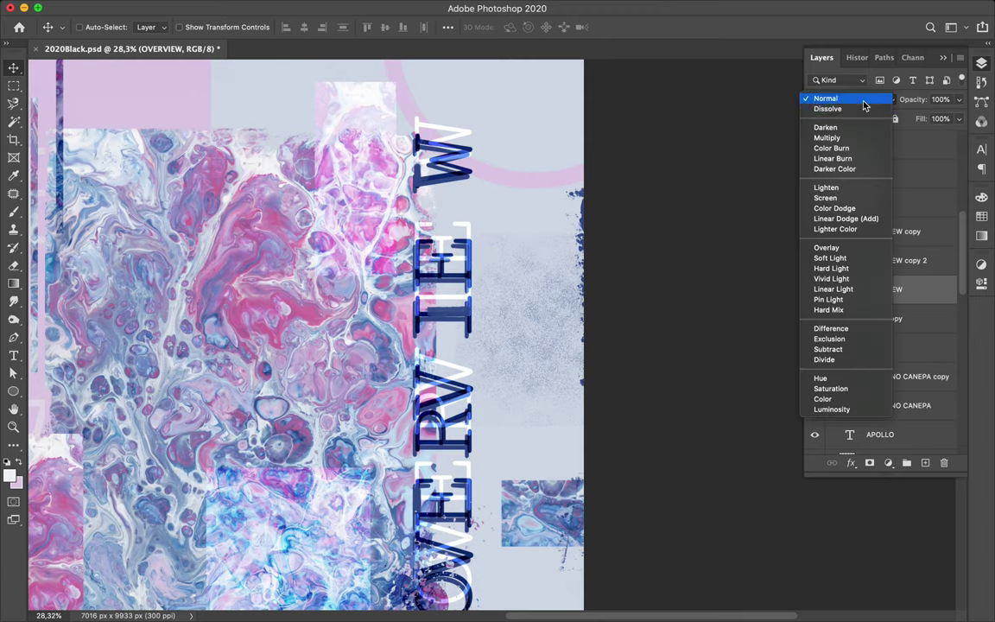
left_click(831, 148)
scroll(363, 345, "down", 4)
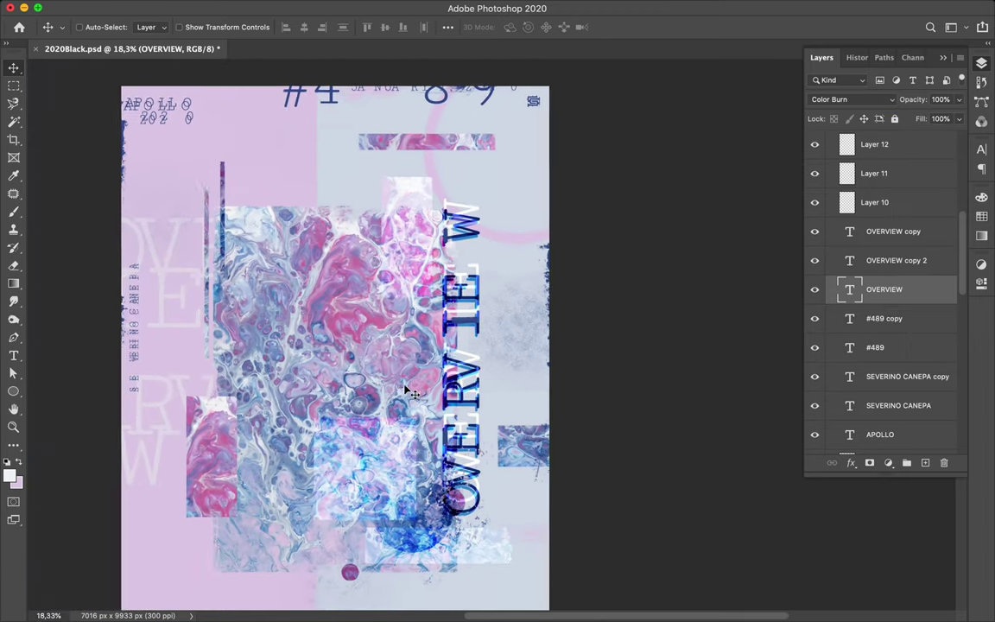
Add two new layers above the original OVERVIEW text and choose a splattered grunge brush of 2486 px with the lilac foreground colour
key("b")
left_click(925, 463)
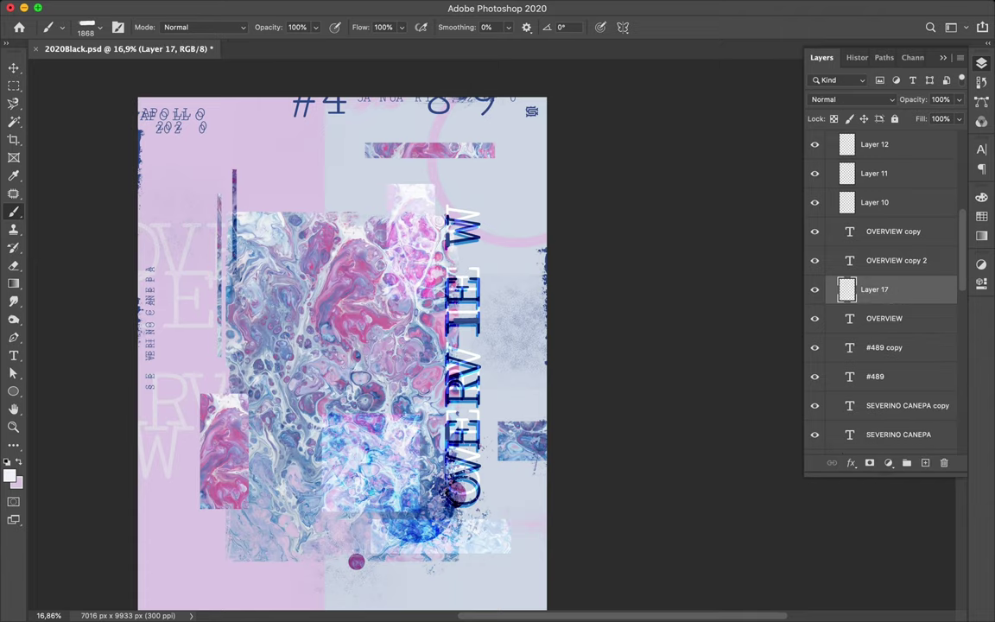
left_click(100, 28)
scroll(103, 259, "down", 4)
left_click(100, 244)
scroll(99, 345, "down", 4)
left_click(99, 347)
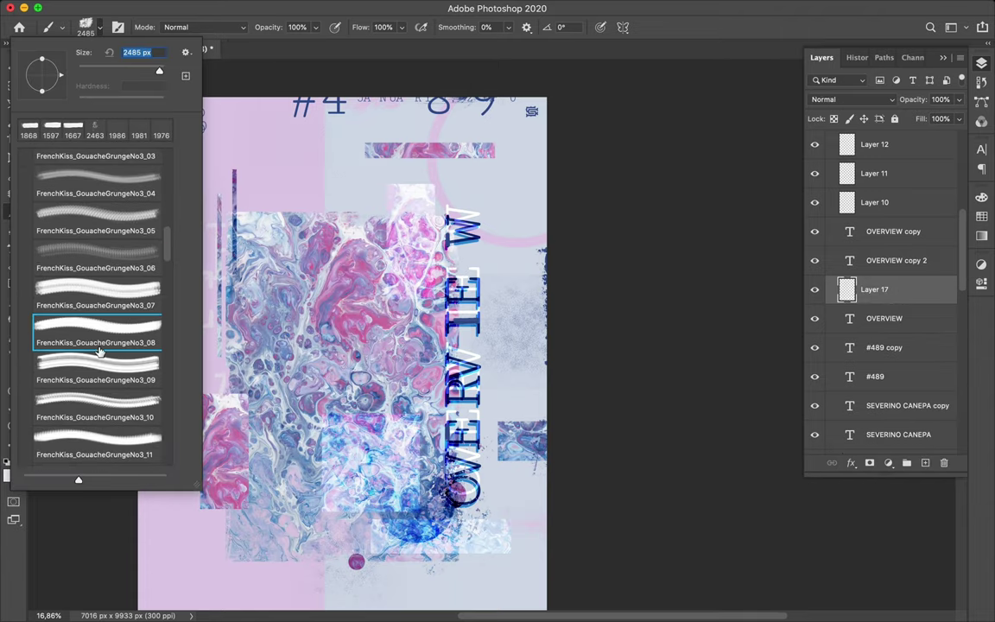
scroll(35, 394, "down", 10)
left_click(86, 341)
left_click(257, 77)
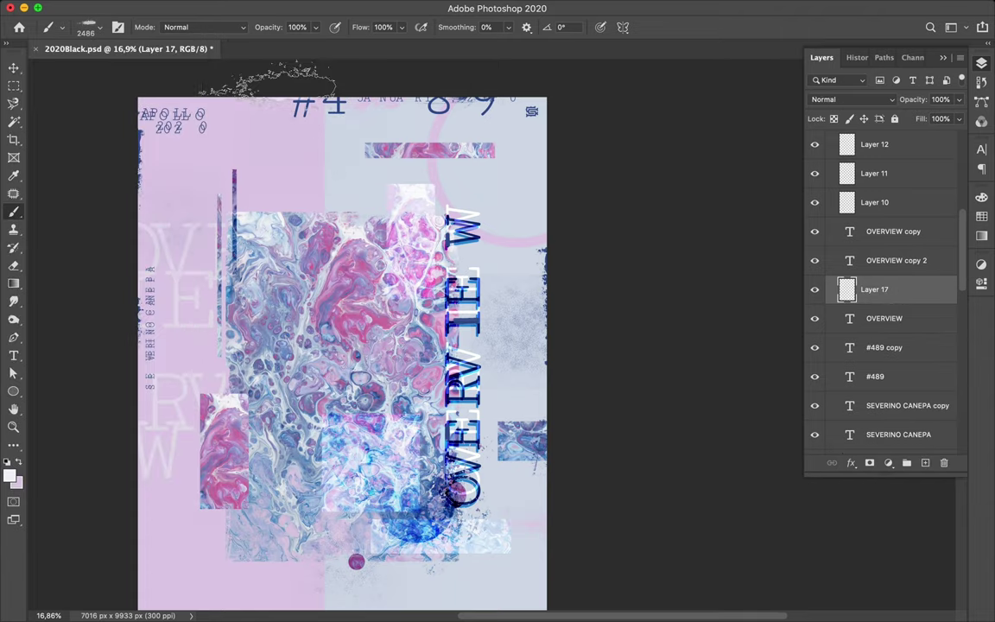
scroll(412, 175, "down", 3)
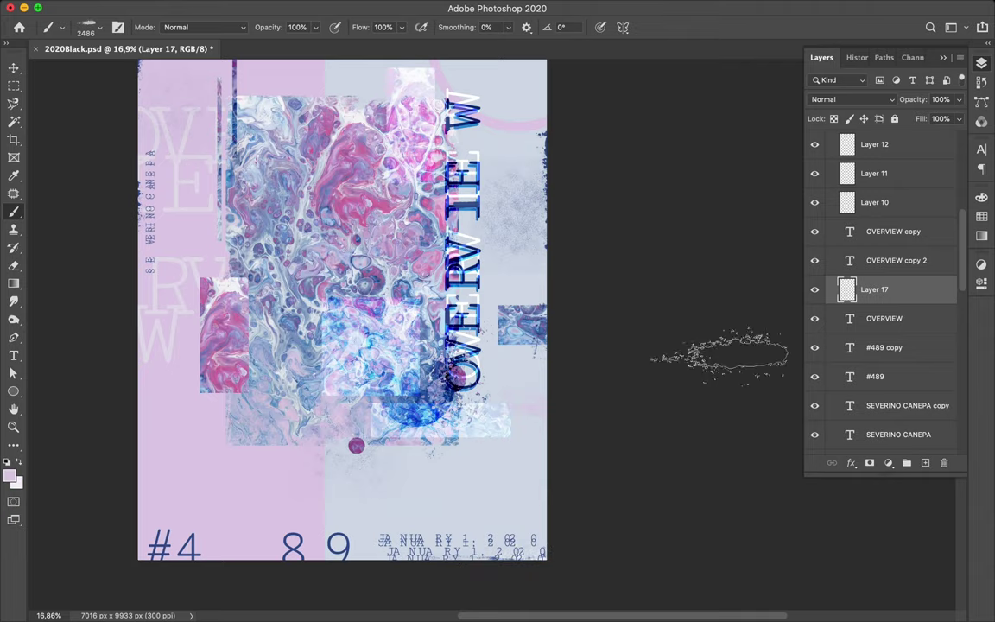
key("super+shift+alt+n")
Try the Multiply blend mode on the lilac brush stroke and move it up to the marbled image's lower edge
left_click(851, 100)
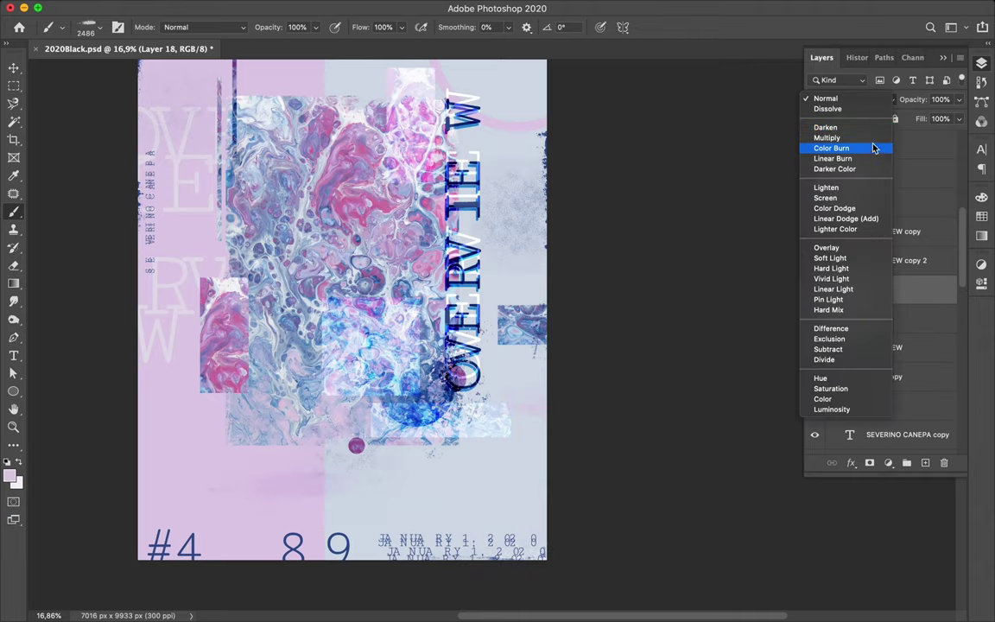
left_click(872, 138)
key("v")
left_click_drag(306, 517, 295, 449)
key("super+0")
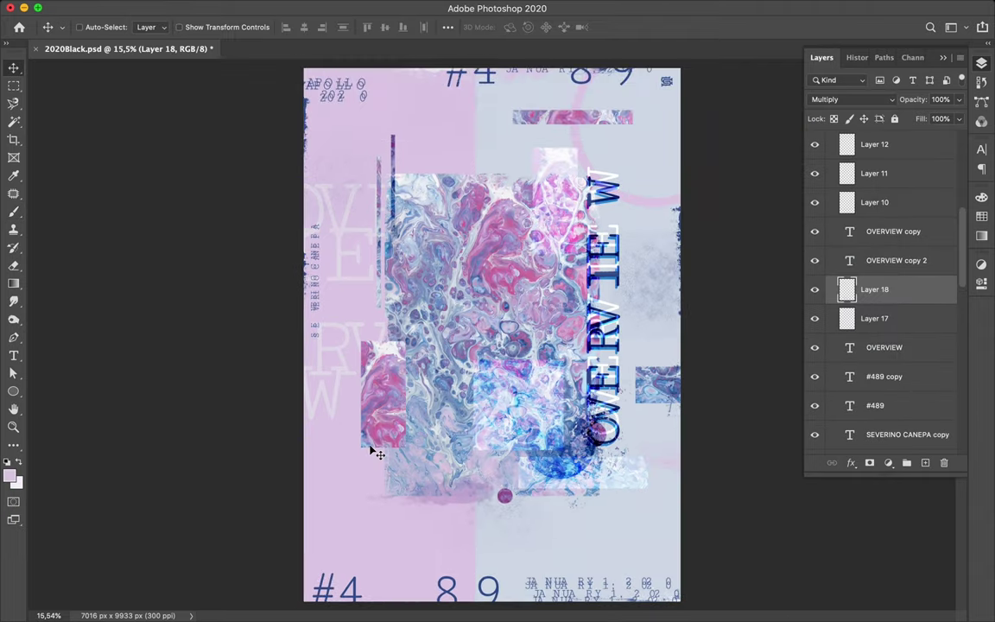
Paint a broad grunge brush stroke below the marbled image on Layer 18 and set the layer's blend mode to Color Burn
key("b")
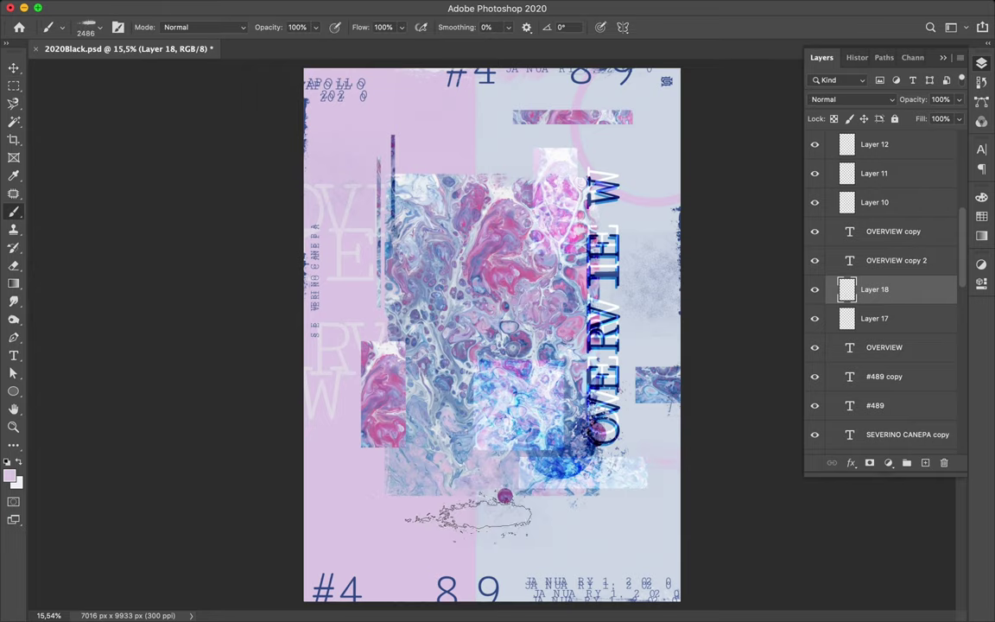
key("v")
left_click(850, 99)
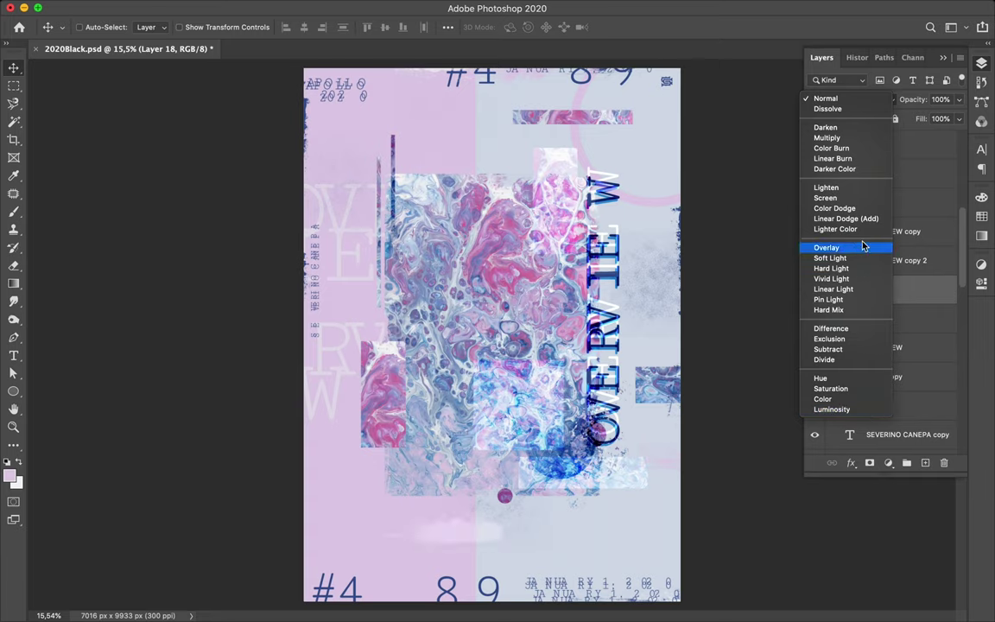
left_click(833, 149)
scroll(498, 521, "up", 2)
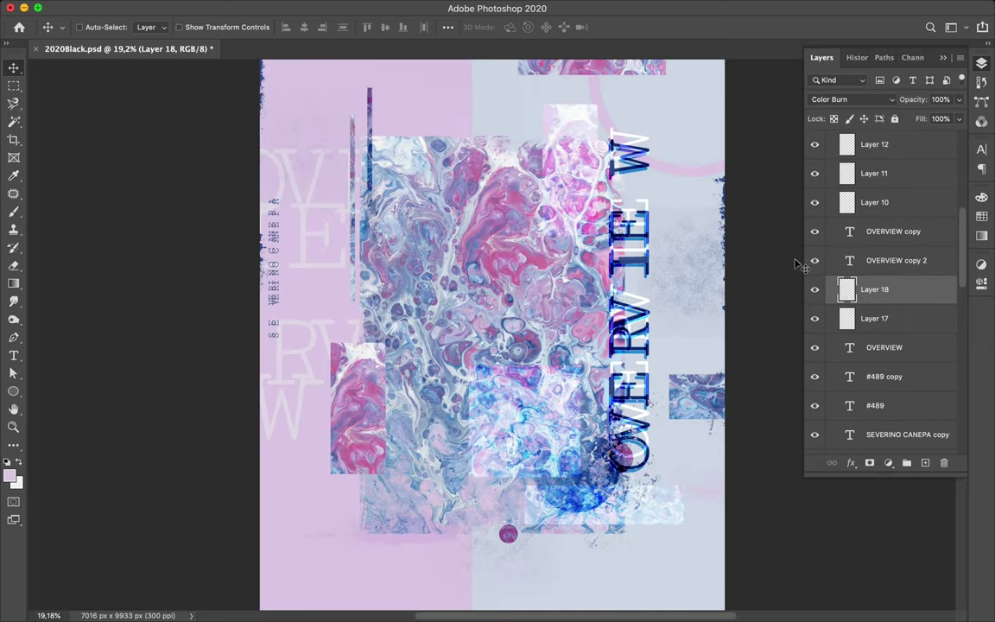
Move the Rectangle 2 background layer beneath Rectangle 1 and add a new empty layer above Rectangle 1
left_click(457, 114, "super")
left_click_drag(869, 411, 870, 443)
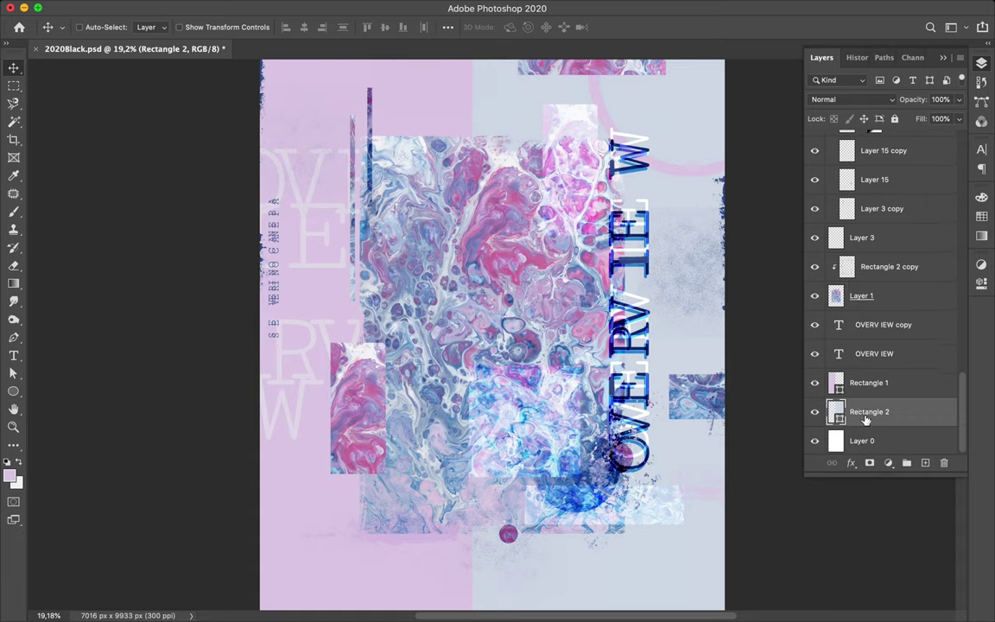
left_click(857, 387)
key("b")
left_click(925, 464)
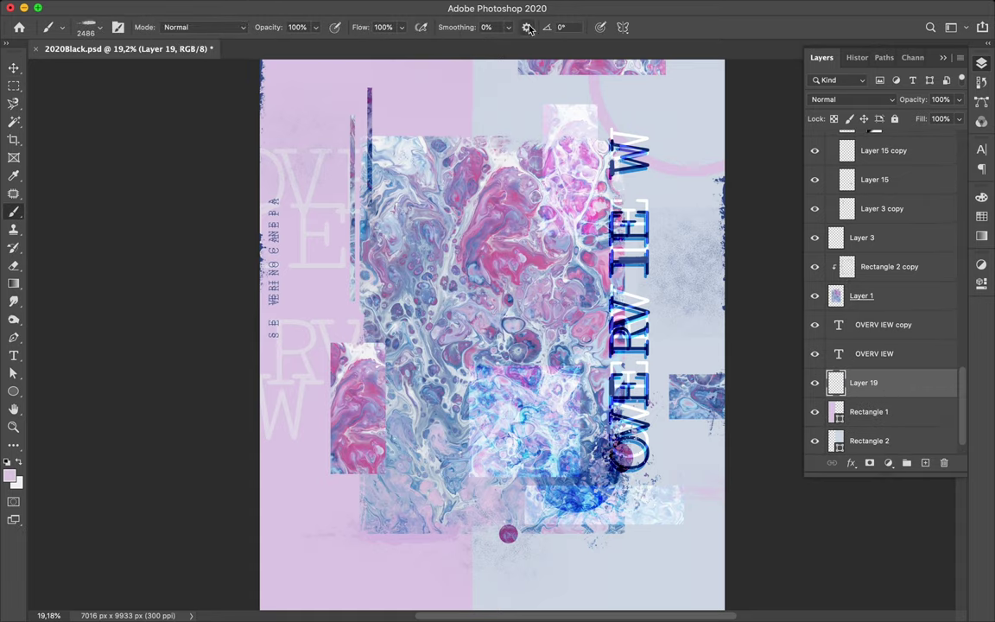
Roughen the boundary between the pink and blue backgrounds with lilac grunge strokes, using brush angles of 90°, 180° and -97°
key("Return")
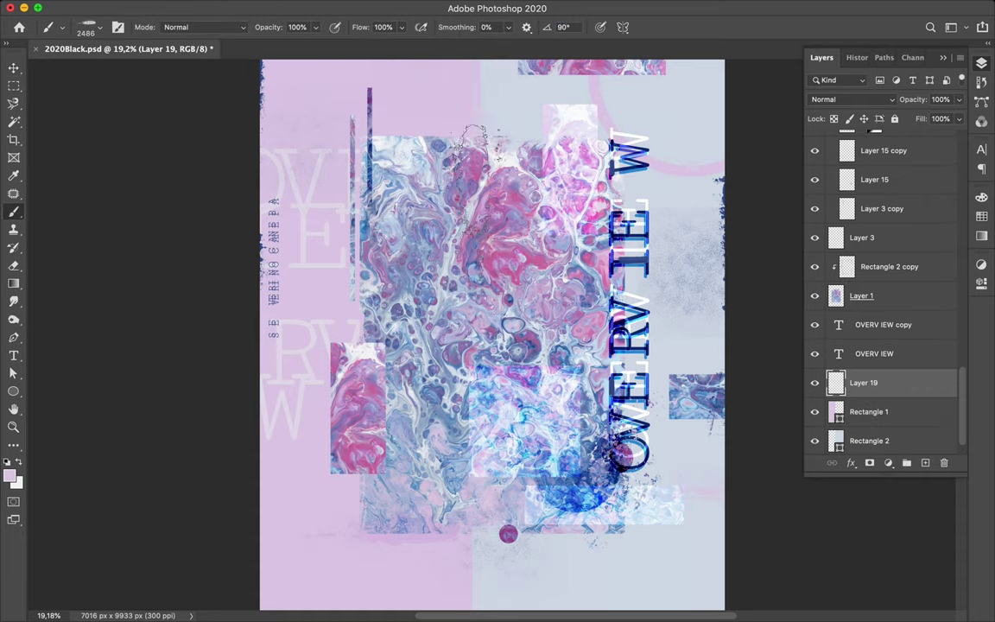
type("180")
key("Return")
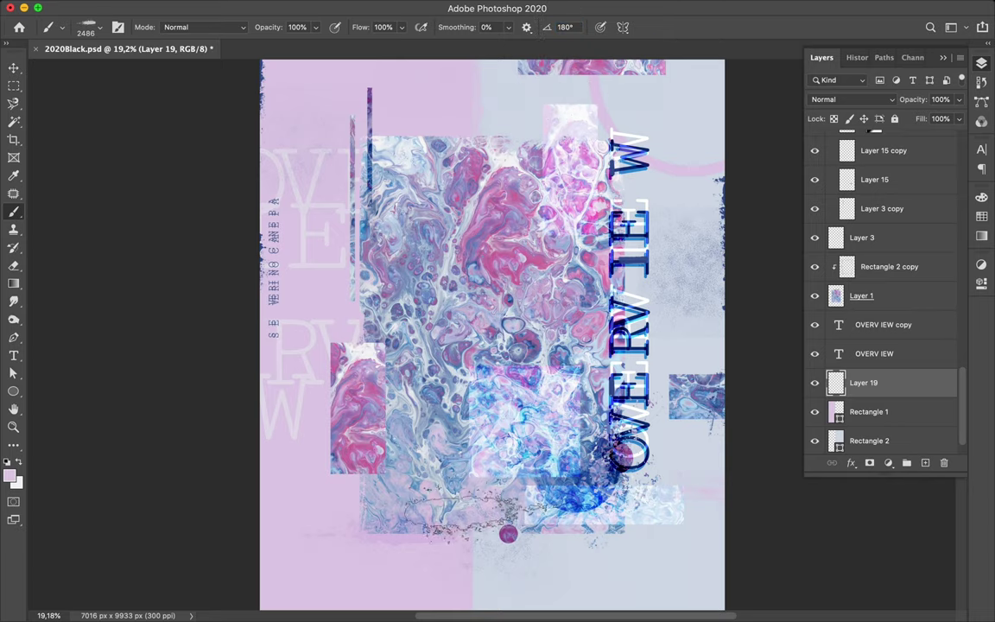
left_click_drag(483, 514, 491, 403)
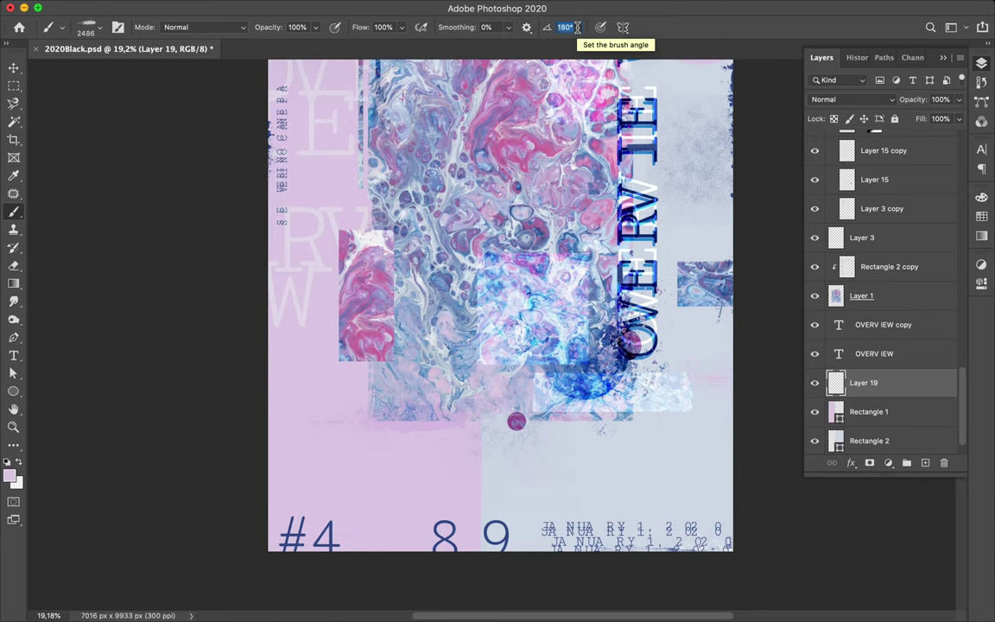
key("shift+Down")
key("shift+Down")
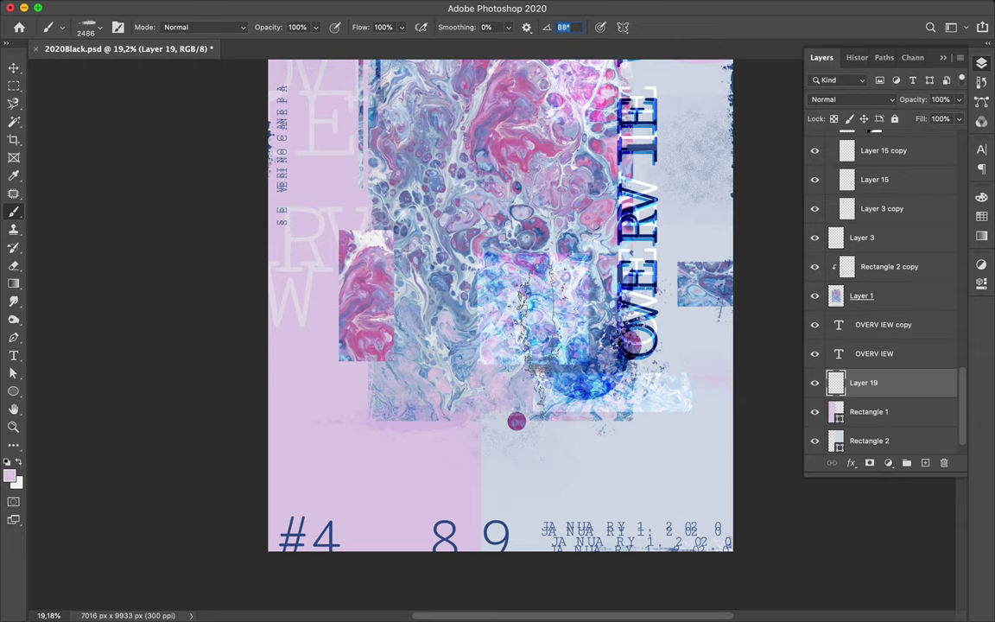
type("-67")
key("Return")
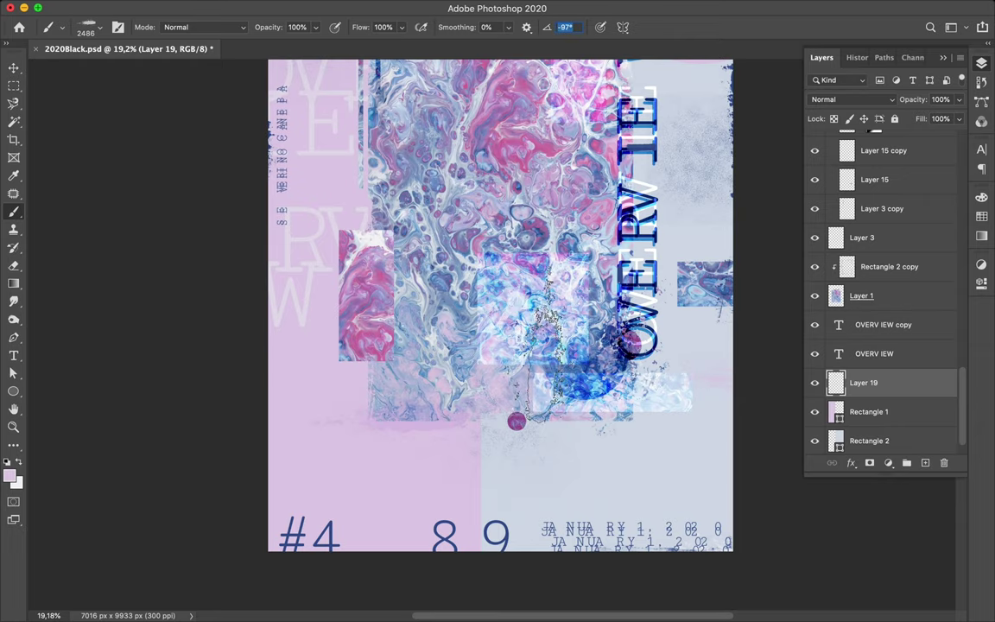
key("v")
scroll(514, 502, "up", 5)
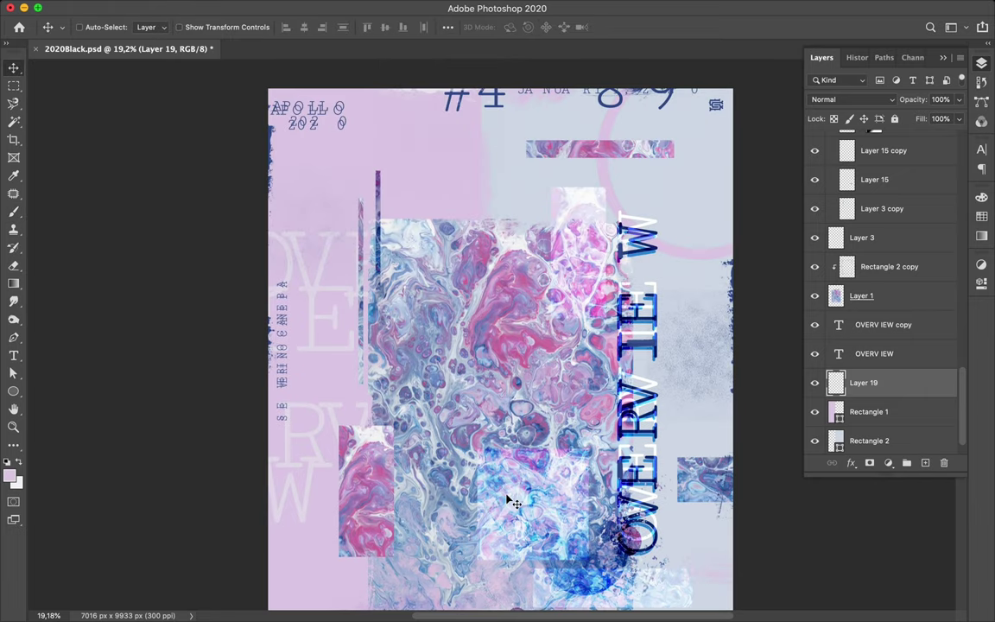
Switch to another grunge brush of 2480 px and set its angle to 90° for the background boundary
key("b")
left_click(89, 28)
left_click(109, 378)
double_click(560, 29)
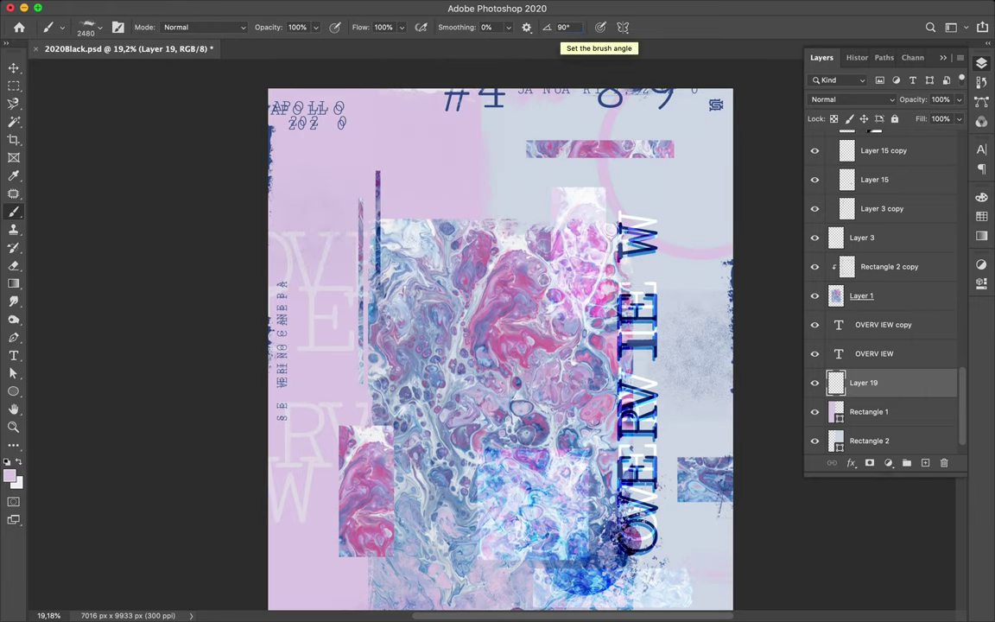
key("v")
scroll(405, 306, "down", 2)
scroll(404, 306, "right", 1)
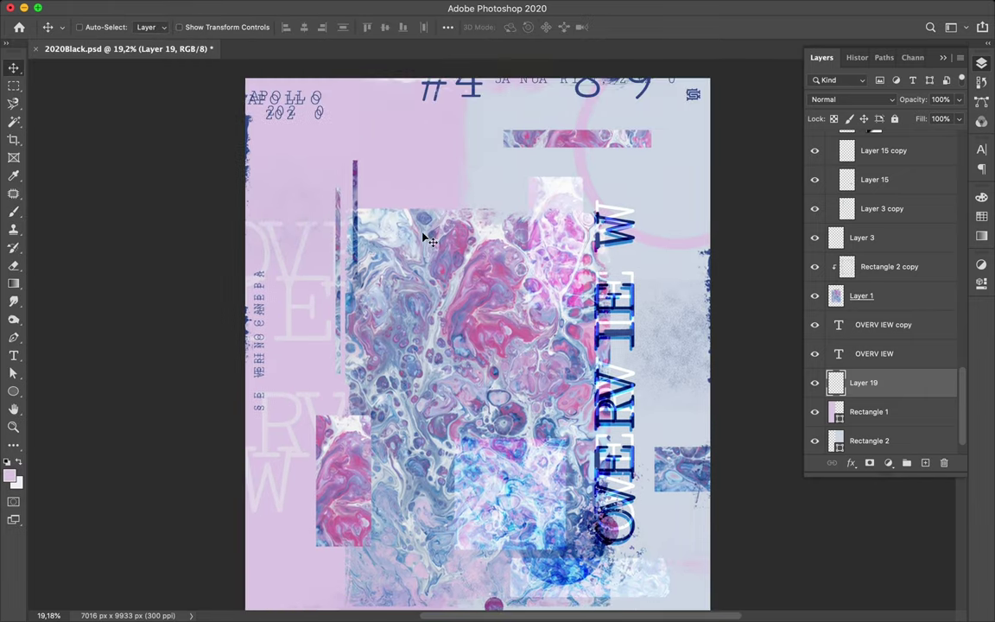
scroll(415, 216, "down", 1)
scroll(414, 215, "right", 1)
left_click(593, 281)
mouse_move(588, 278)
left_mouse_down()
mouse_move(539, 276)
mouse_move(592, 248)
mouse_move(624, 247)
left_mouse_up()
key("super+z")
left_click(899, 178)
key("super+z")
left_click(867, 313)
key("super+z")
Change the OVERVIEW text layer's blend mode to Linear Burn and inspect the overlapping letters
left_click(847, 100)
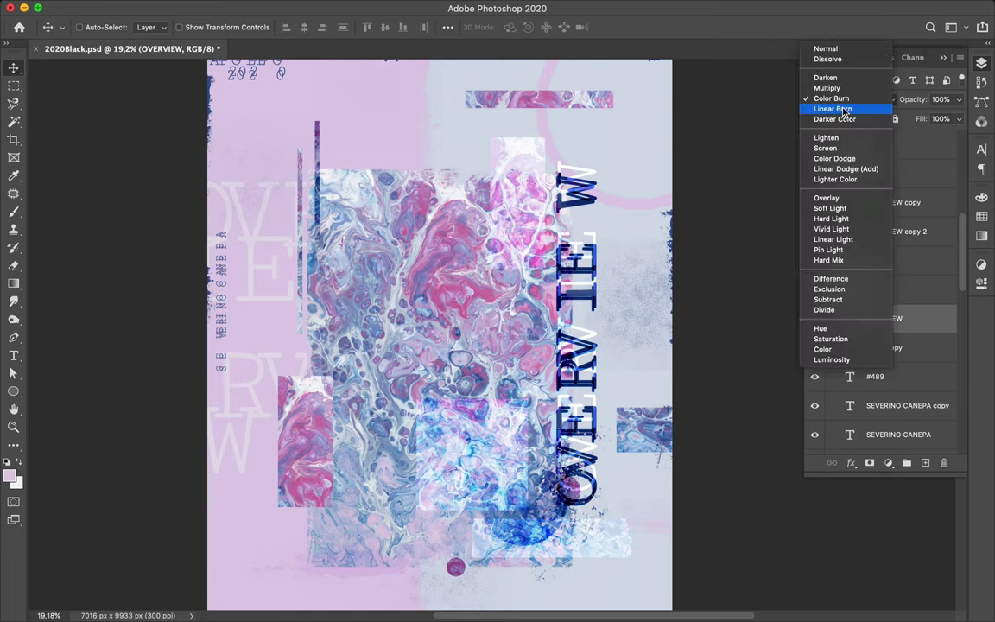
left_click(831, 109)
scroll(622, 167, "up", 5)
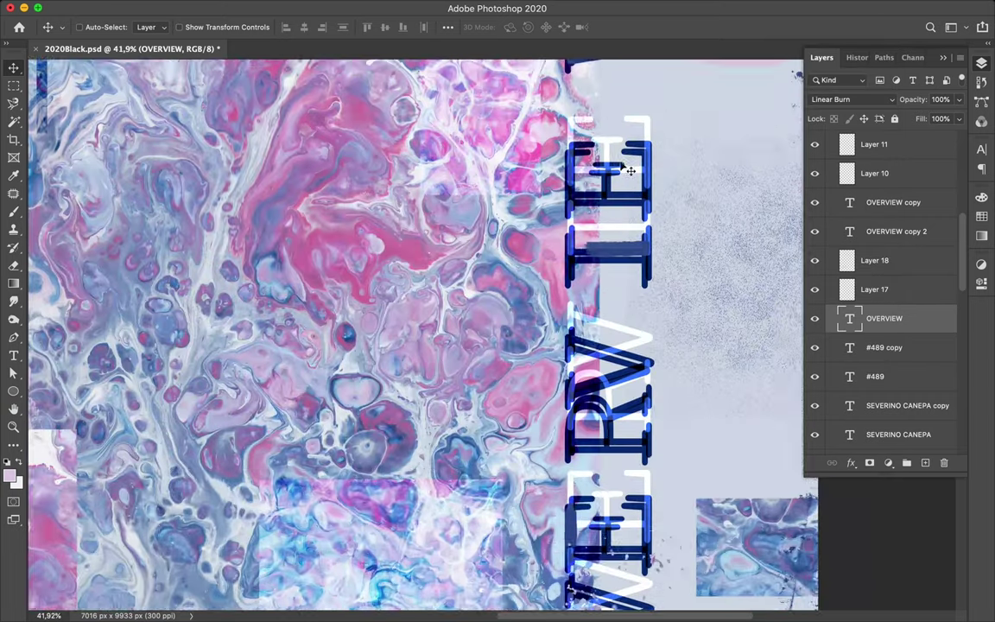
scroll(629, 167, "down", 6)
scroll(406, 434, "up", 2)
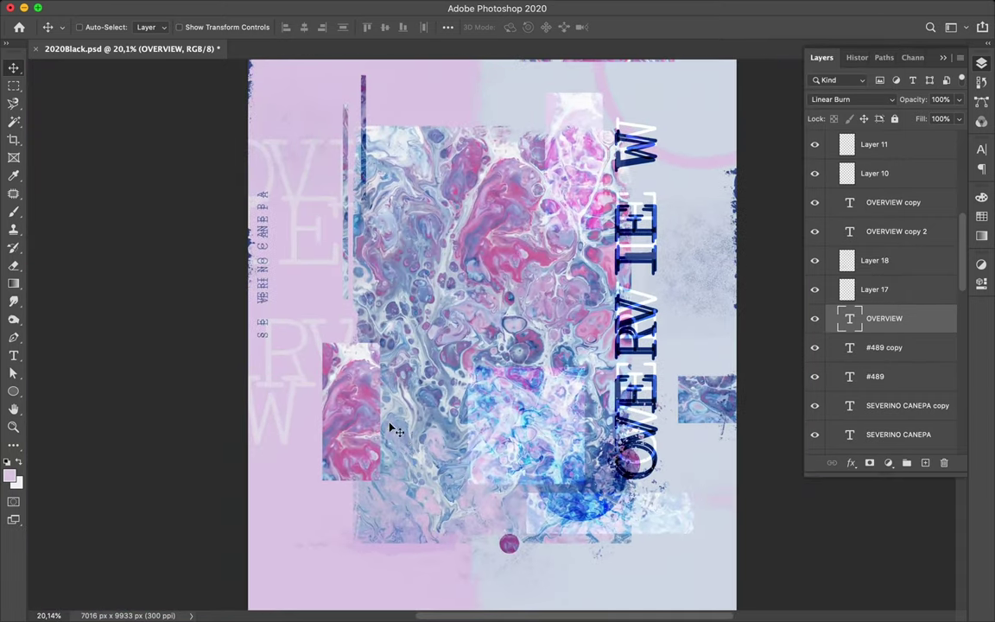
Give the Layer 6 marbled rectangle an offset shadow: a duplicate beneath it, Gaussian-blurred by 106 px and set to Linear Burn
left_click(364, 412, "super")
scroll(884, 355, "down", 3)
left_click_drag(883, 355, 884, 370)
left_click(353, 7)
mouse_move(380, 167)
left_click(587, 195)
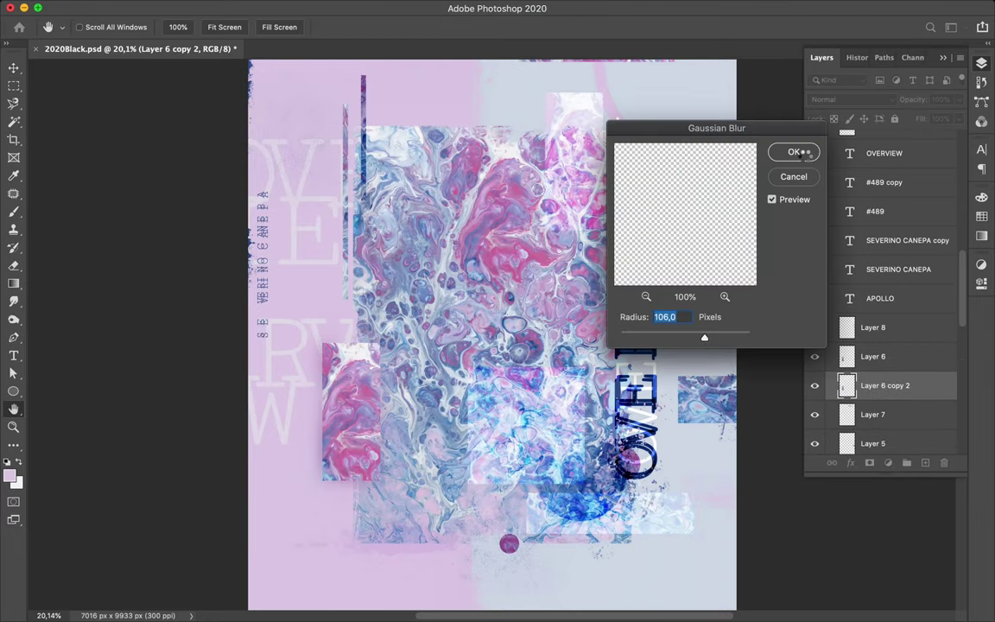
left_click(794, 152)
left_click(883, 100)
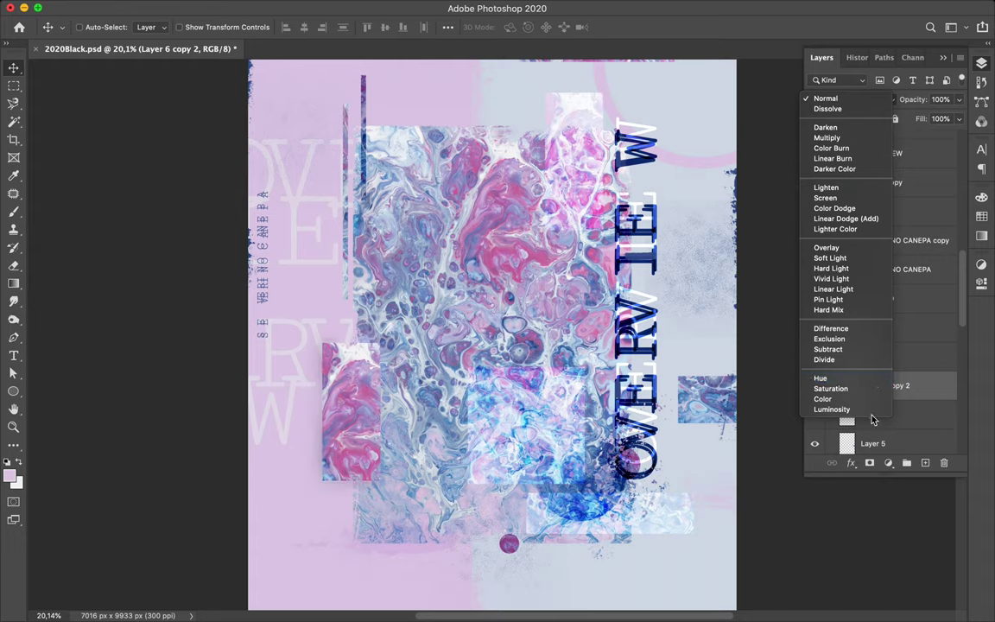
left_click(858, 158)
mouse_move(354, 389)
left_mouse_down()
mouse_move(362, 396)
mouse_move(370, 367)
mouse_move(365, 384)
left_mouse_up()
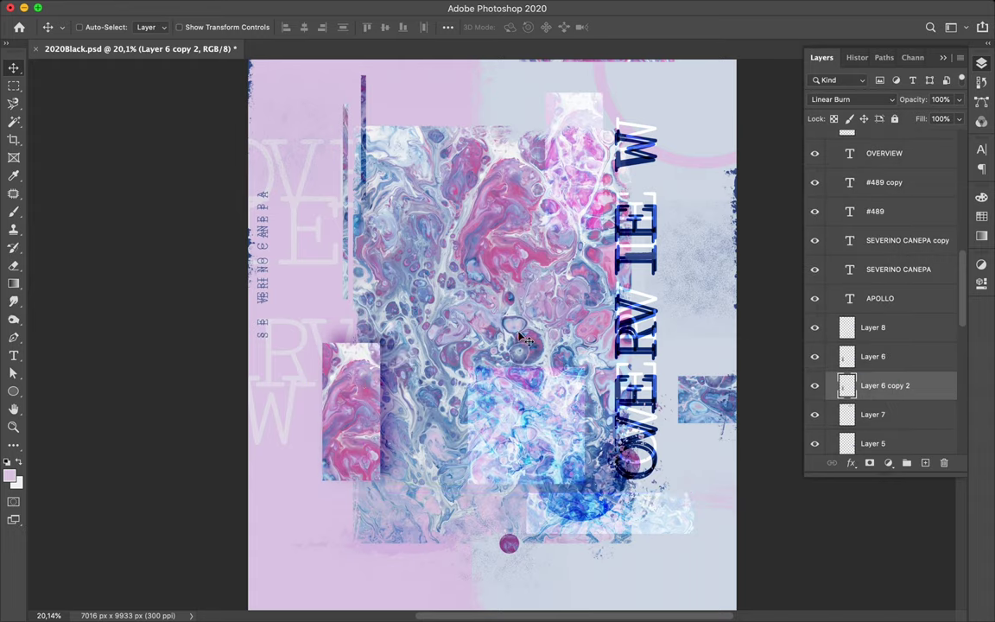
Copy a thin horizontal strip of Layer 1's marbled image onto a layer beneath APOLLO and place it across the Layer 6 rectangle's lower part
left_click(547, 273, "super")
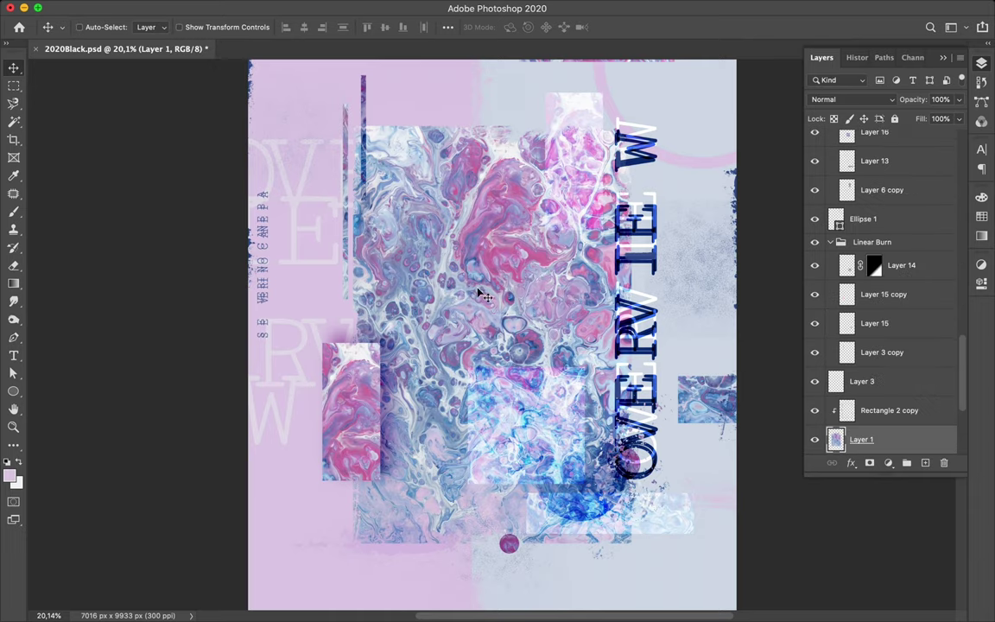
key("m")
left_click_drag(426, 266, 524, 282)
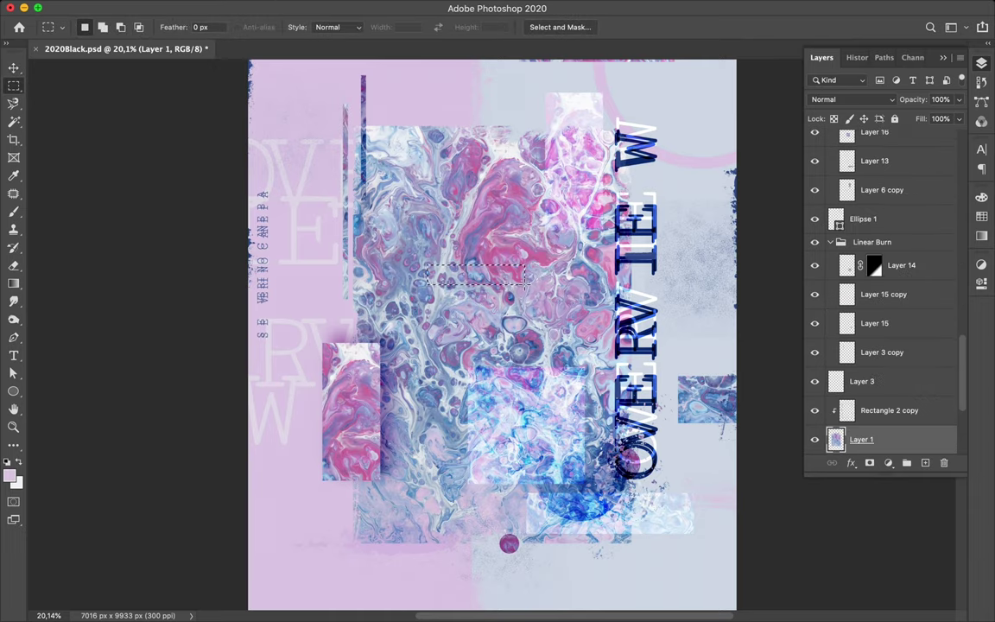
left_click_drag(868, 446, 866, 246)
key("v")
left_click_drag(420, 251, 355, 448)
Give the horizontal strip an offset shadow from a duplicate beneath it, blurred with the last filter and set to Linear Burn
left_click_drag(883, 266, 884, 273)
left_click(324, 5)
left_click(345, 24)
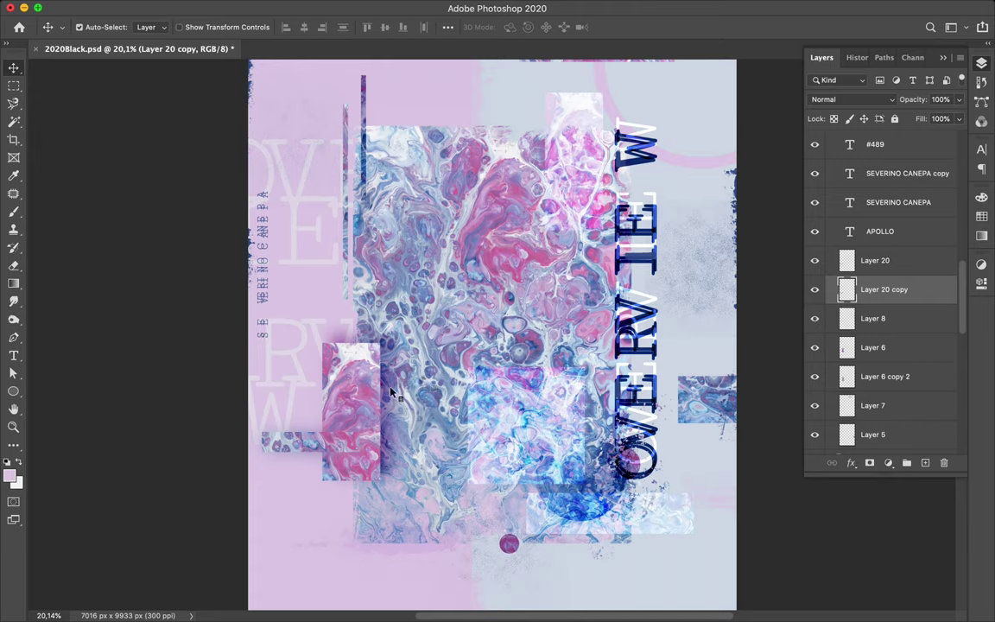
left_click(850, 100)
left_click(832, 158)
left_click_drag(346, 425, 361, 441)
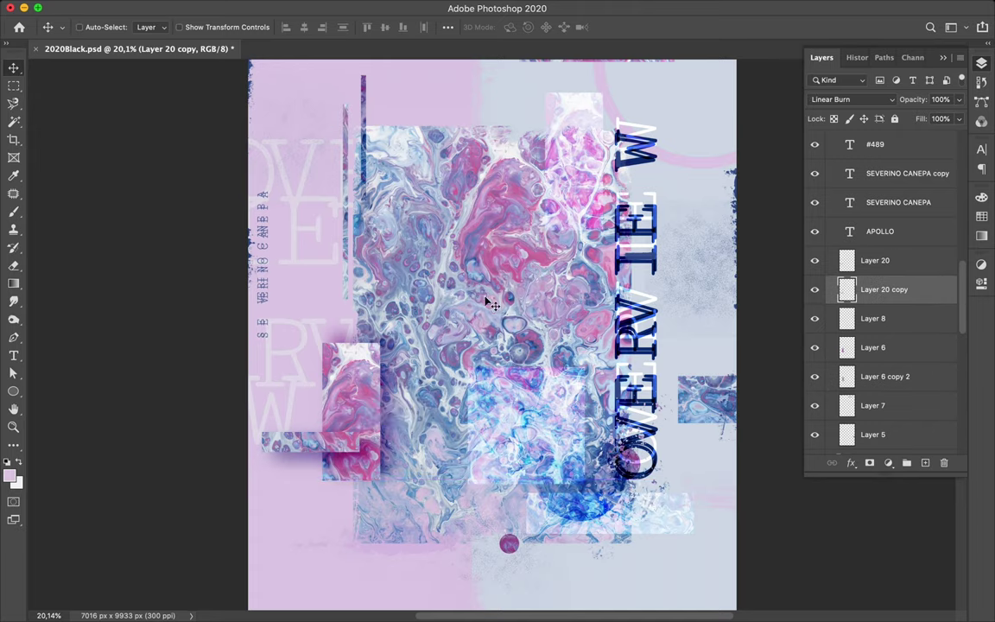
Move the Layer 6 rectangle and the horizontal strip, with their shadow copies, to the marbled image's lower right corner
scroll(452, 396, "down", 3)
left_click_drag(592, 467, 559, 459)
left_click(394, 394, "super")
left_click(332, 425, "shift+super")
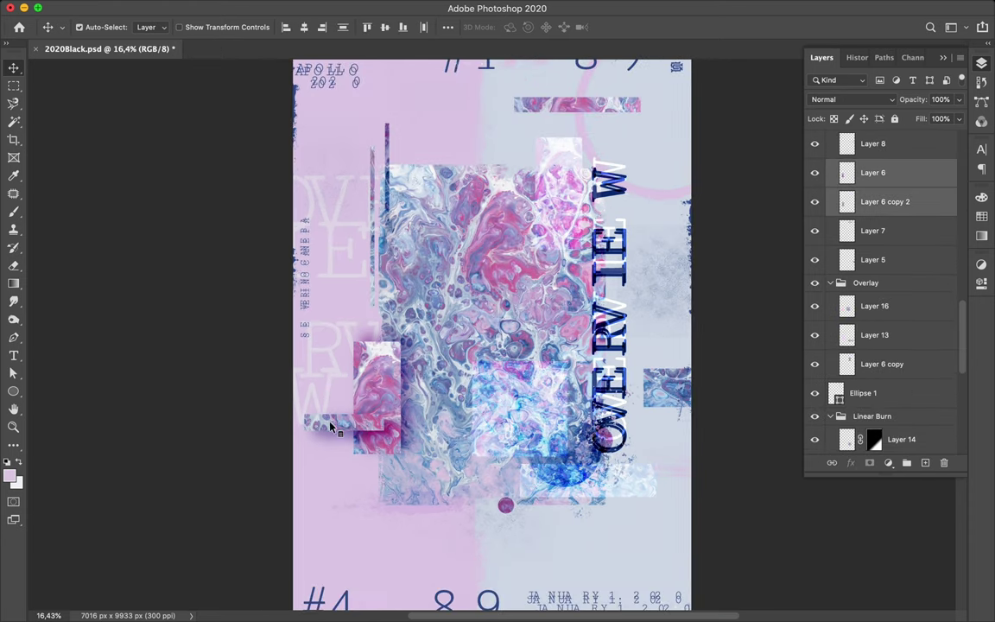
left_click_drag(354, 438, 576, 509)
left_click(593, 519, "shift+super")
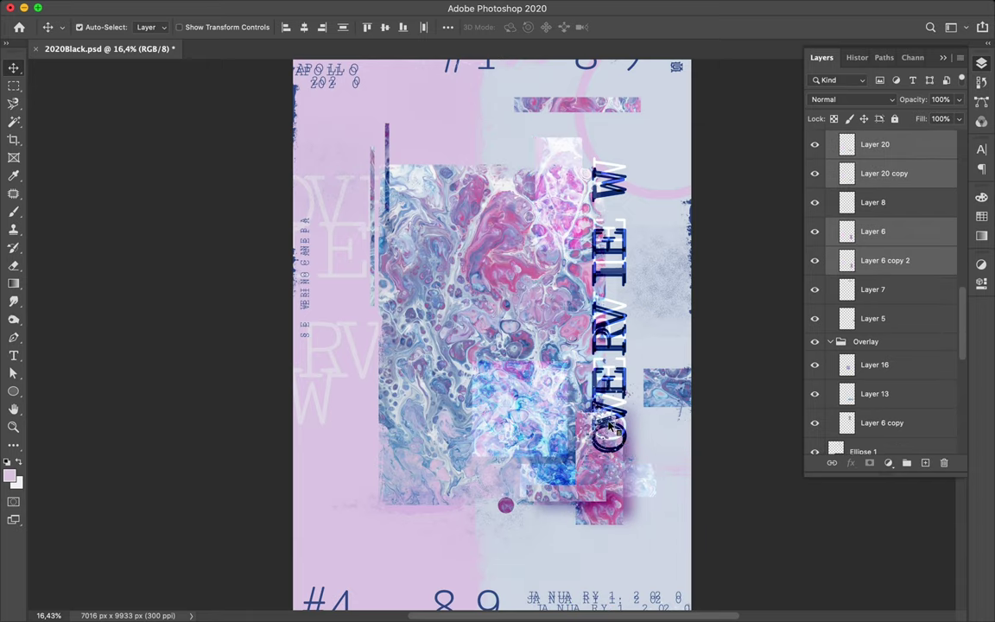
Place the three OVERVIEW text layers between Layer 5 and the Overlay group and shift the text left over the marbled image
left_click(606, 431, "super")
scroll(877, 156, "up", 5)
left_click(891, 299, "shift")
left_click(892, 383)
left_click(888, 271, "shift")
mouse_move(589, 330)
left_mouse_down()
mouse_move(557, 349)
mouse_move(588, 332)
left_mouse_up()
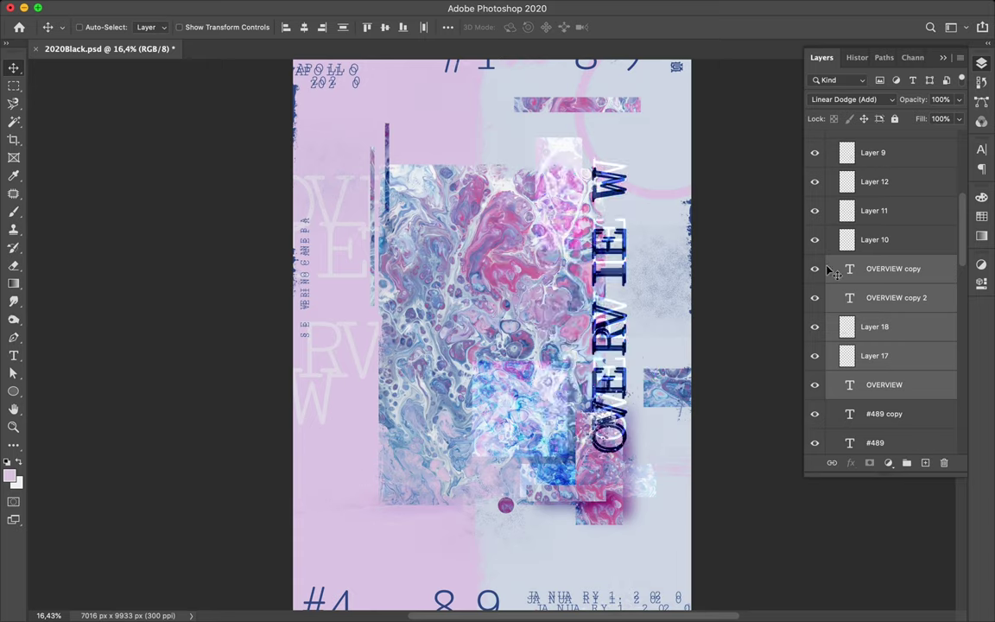
left_click(873, 271)
left_click(893, 299, "shift")
left_click_drag(893, 299, 876, 368)
left_click(885, 378, "shift")
left_click_drag(615, 358, 583, 369)
left_click_drag(869, 331, 873, 384)
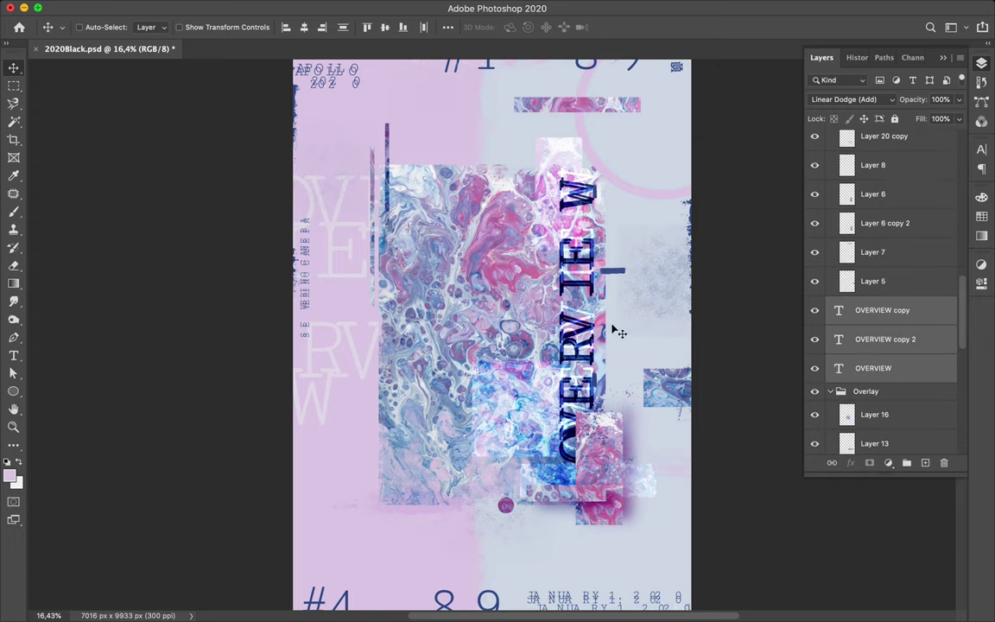
left_click_drag(576, 339, 628, 332)
left_click(573, 333, "super")
key("super+z")
Delete the OVERVIEW copy 2 text layer and reposition the OVERVIEW layer closer to its remaining copy
left_click(900, 337)
key("Delete")
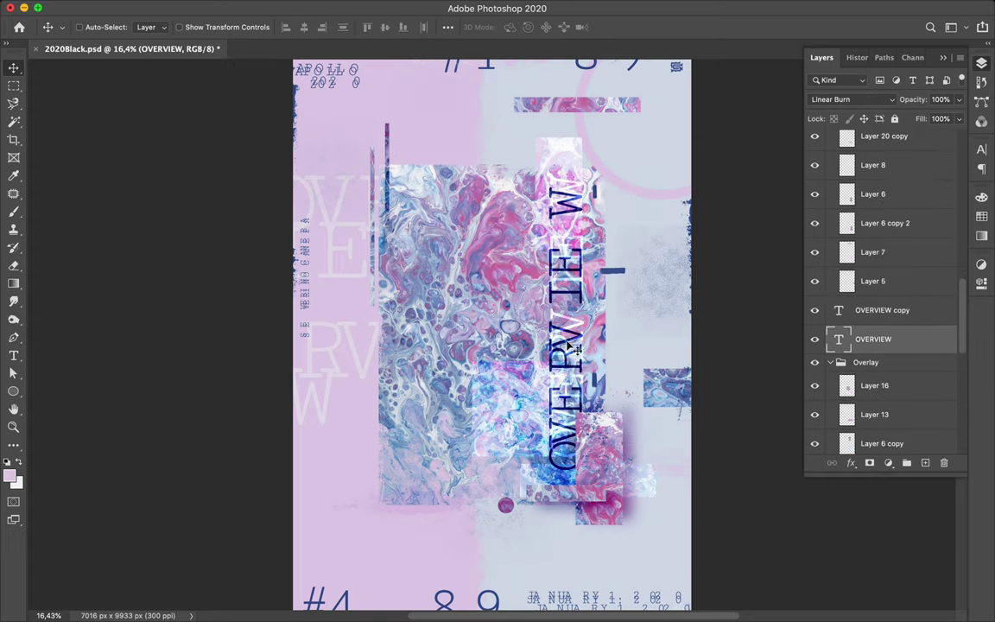
left_click_drag(571, 346, 576, 337)
Shift the Layer 16 overlay square and the blue Layer 14 circle up and left within the marbled image
left_click(551, 453, "super")
left_click_drag(552, 452, 521, 450)
left_click(545, 454, "super")
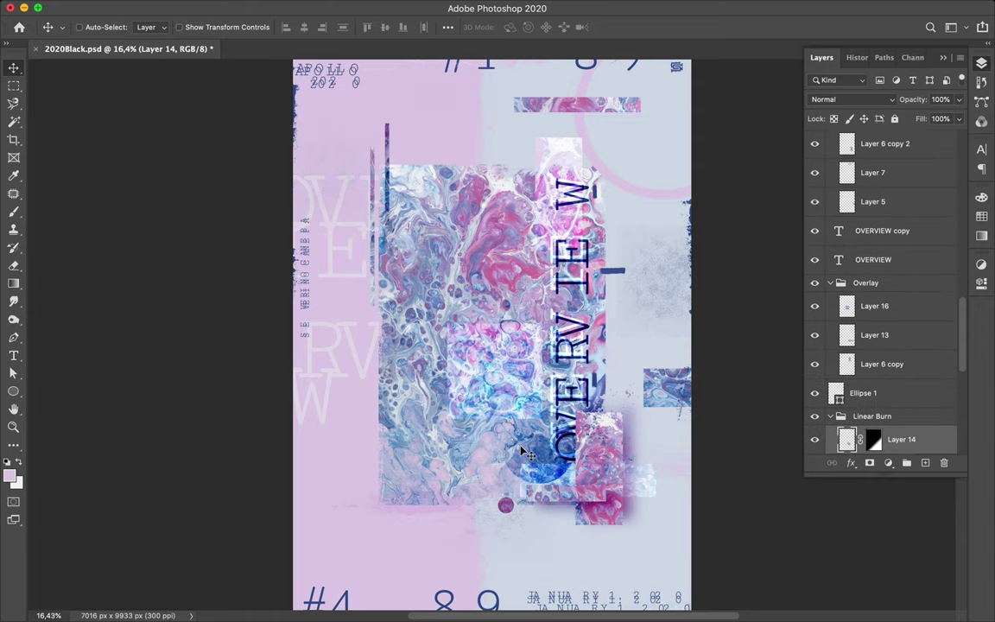
scroll(457, 350, "up", 2)
scroll(428, 280, "down", 3)
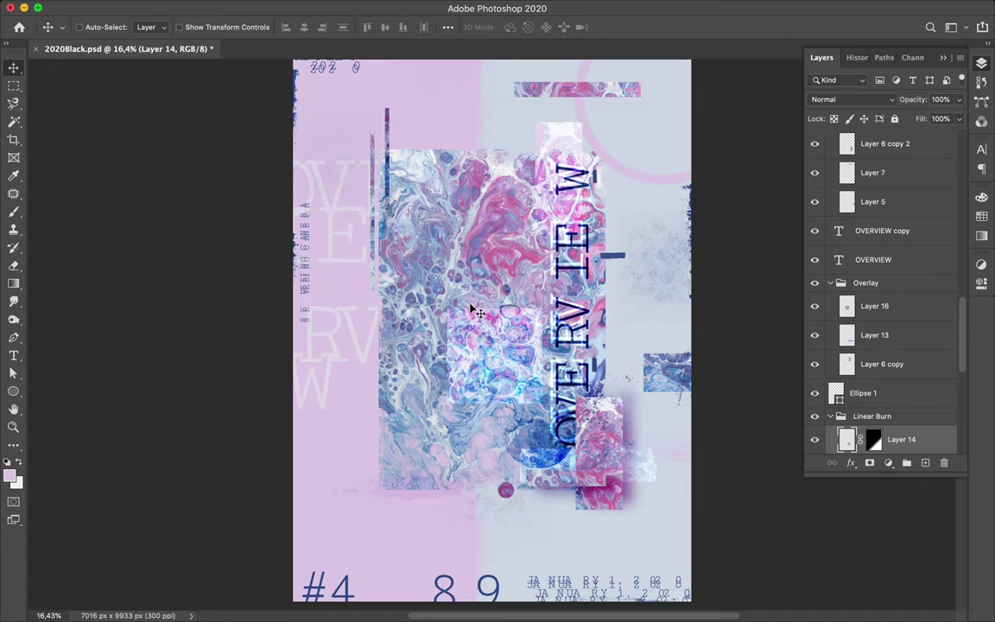
Sample a pink from the marbled image as the colour for the 2480 px grunge brush
key("i")
left_click(442, 230)
key("b")
left_click(89, 27)
left_click(284, 423)
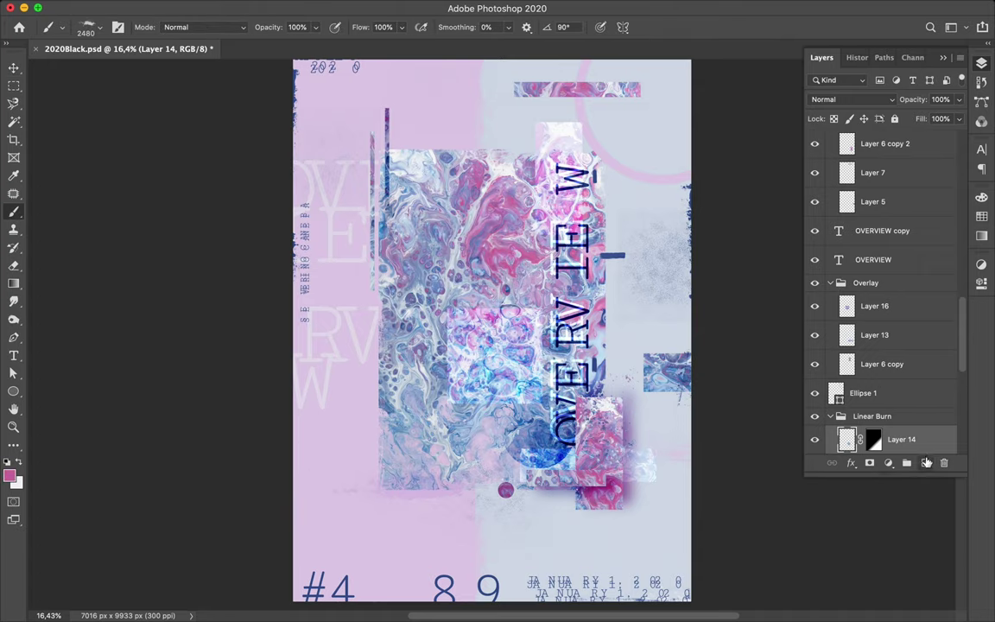
Add a new layer above the collapsed Linear Burn group and stamp pink grunge texture on the poster's lower left edge
left_click(895, 392)
left_click(830, 283)
left_click(863, 330)
left_click(831, 330)
left_click(925, 463)
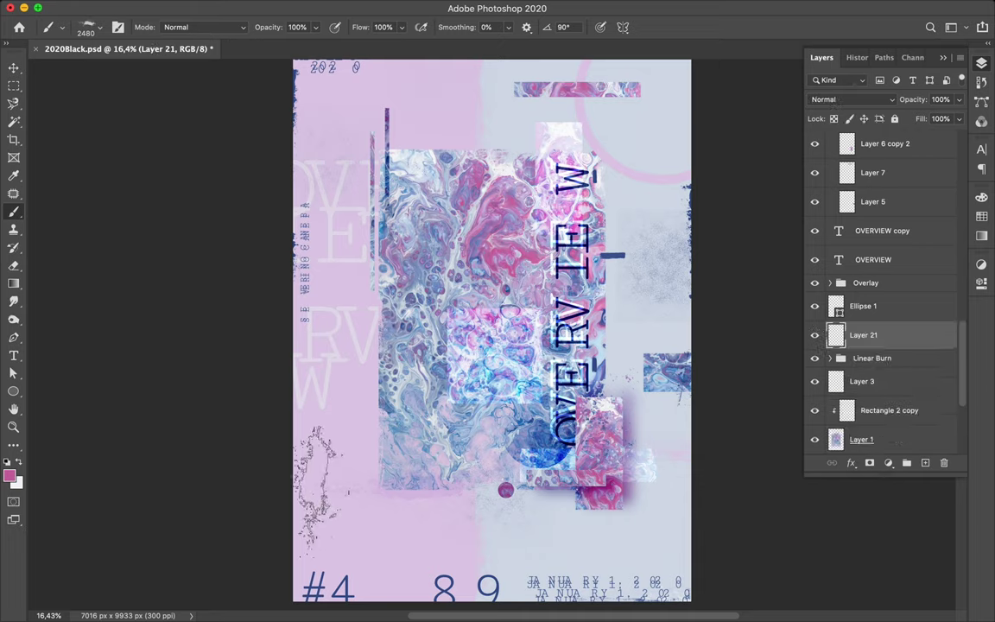
left_click(273, 449)
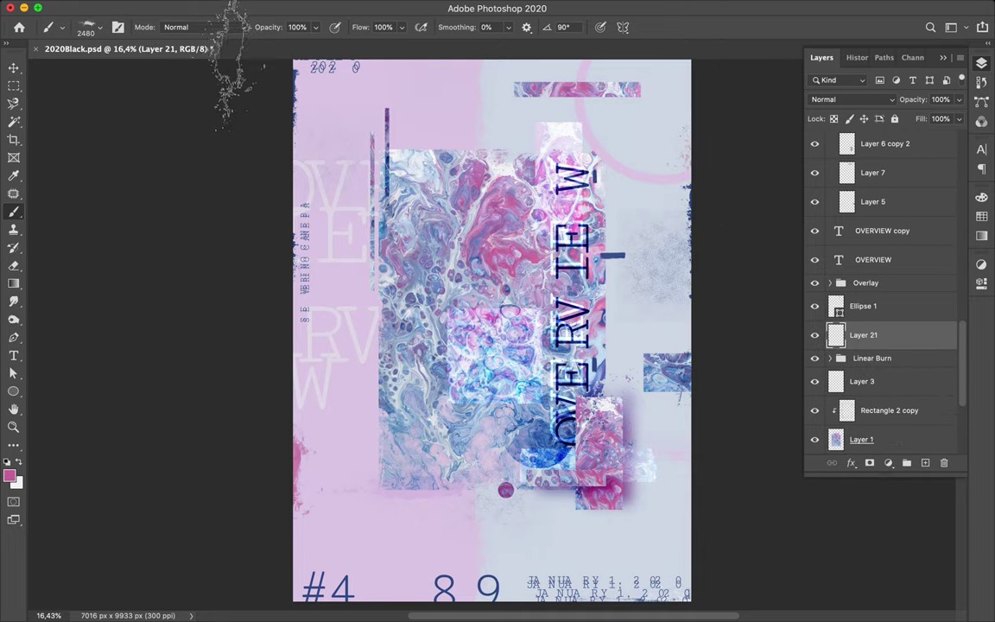
Stamp violet-blue texture sampled from the image on the poster's lower right edge with Dusty_grunge_stripe_20, 2500 px, at 90°
left_click(97, 26)
scroll(95, 345, "down", 3)
left_click(99, 384)
scroll(113, 419, "down", 10)
left_click(112, 414)
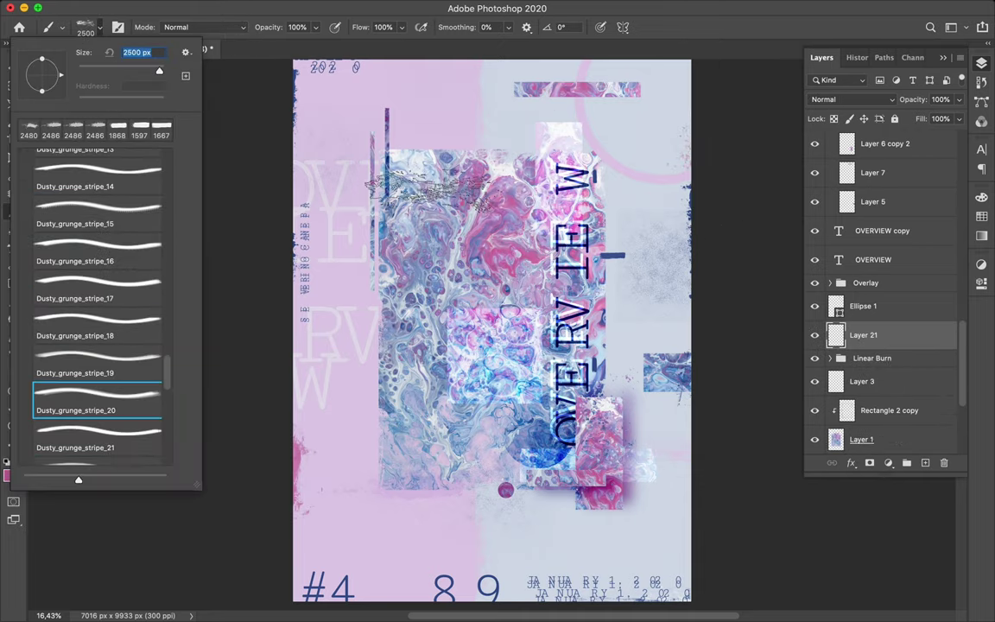
left_click(569, 27)
key("i")
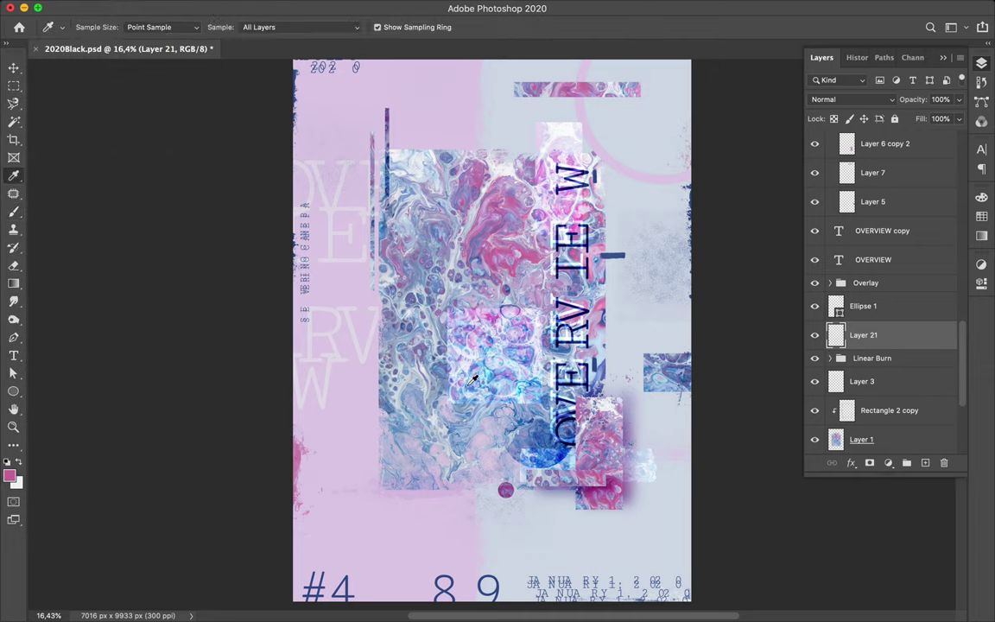
left_click(371, 266)
key("b")
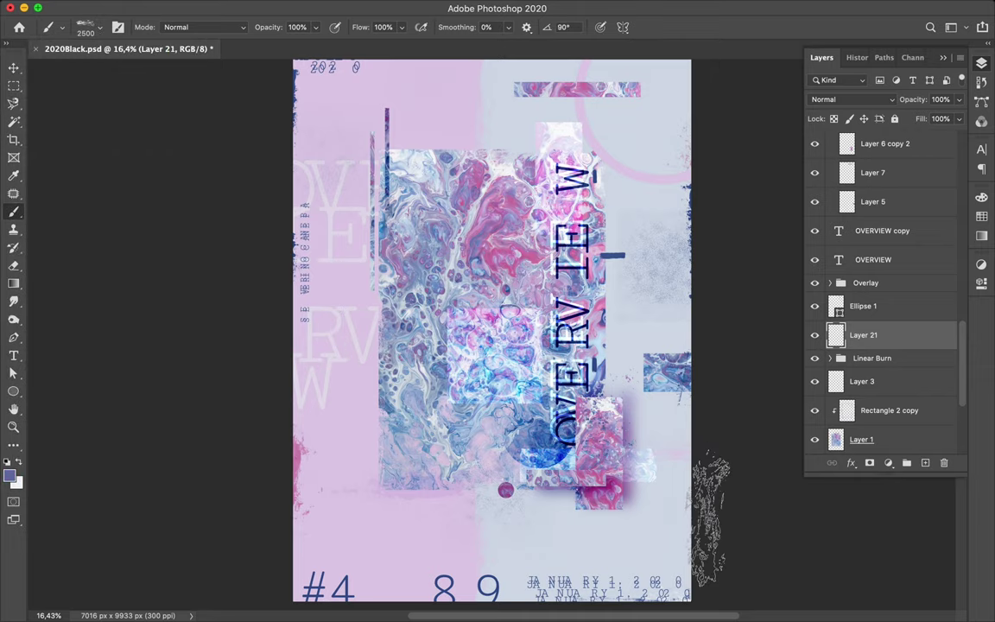
scroll(276, 251, "up", 5)
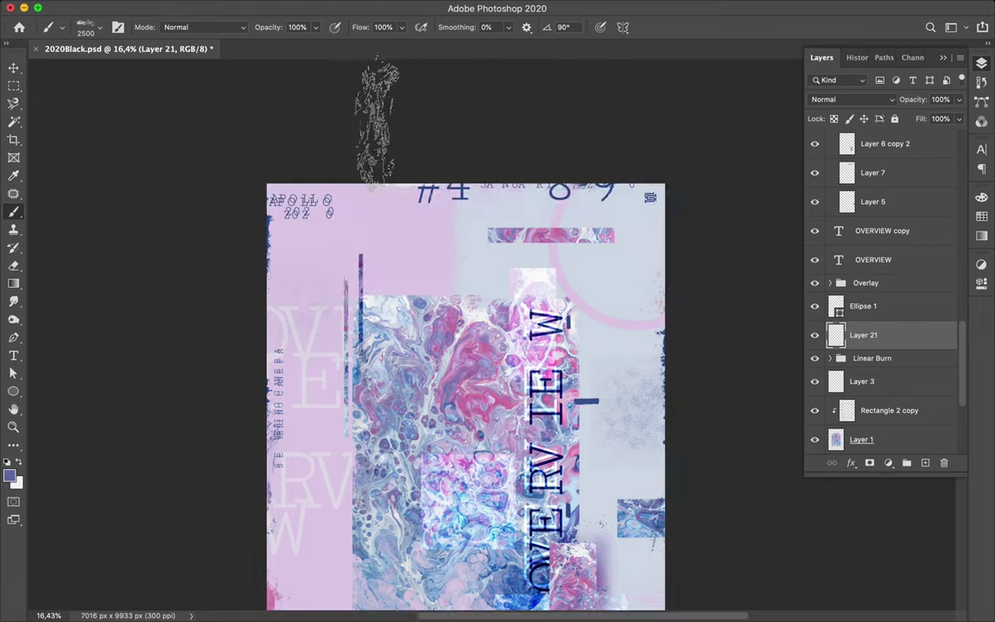
Add violet-blue texture along the poster's bottom edge with the 2498 px Dusty_grunge_stripe_27 brush
left_click(90, 27)
scroll(95, 302, "down", 1)
left_click(94, 350)
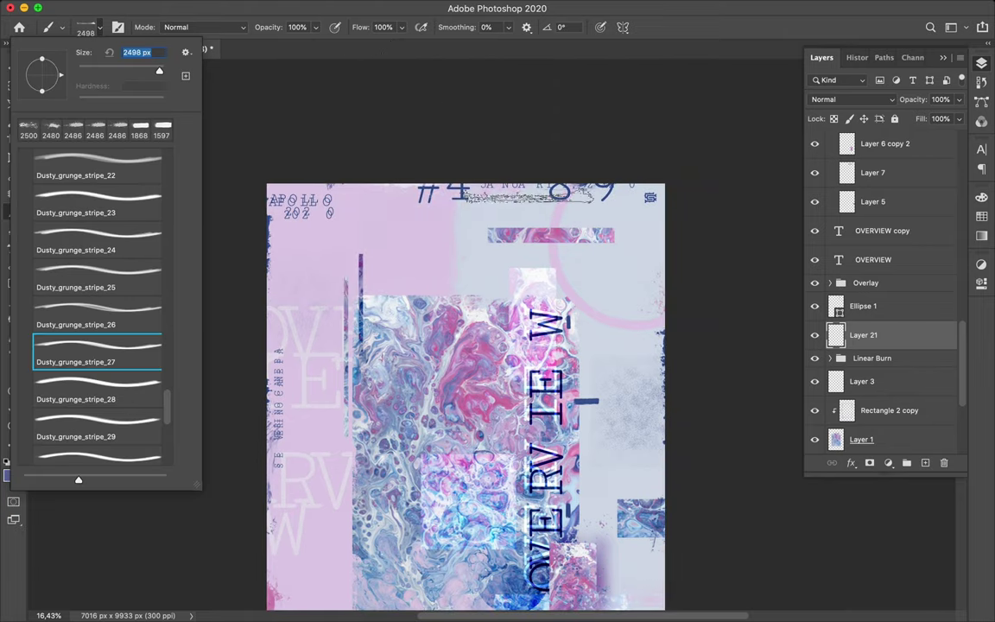
key("Return")
scroll(690, 289, "down", 8)
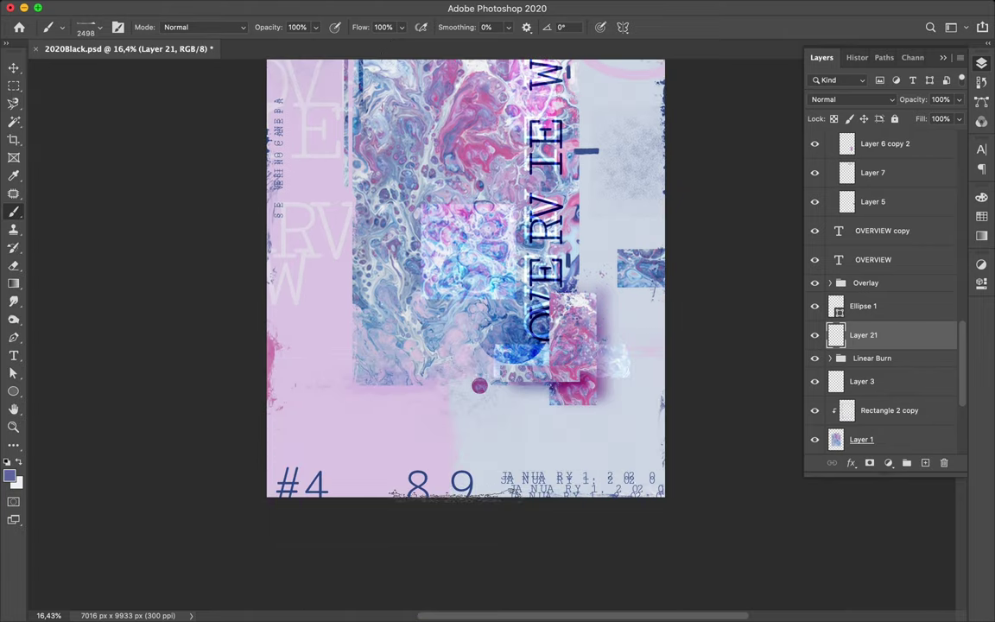
Duplicate the main marbled image Layer 1 beneath itself and blur the copy with the last filter
key("v")
scroll(464, 546, "up", 3)
left_click(400, 384, "super")
scroll(859, 345, "down", 3)
left_click_drag(860, 345, 861, 363)
left_click(349, 7)
left_click(406, 44)
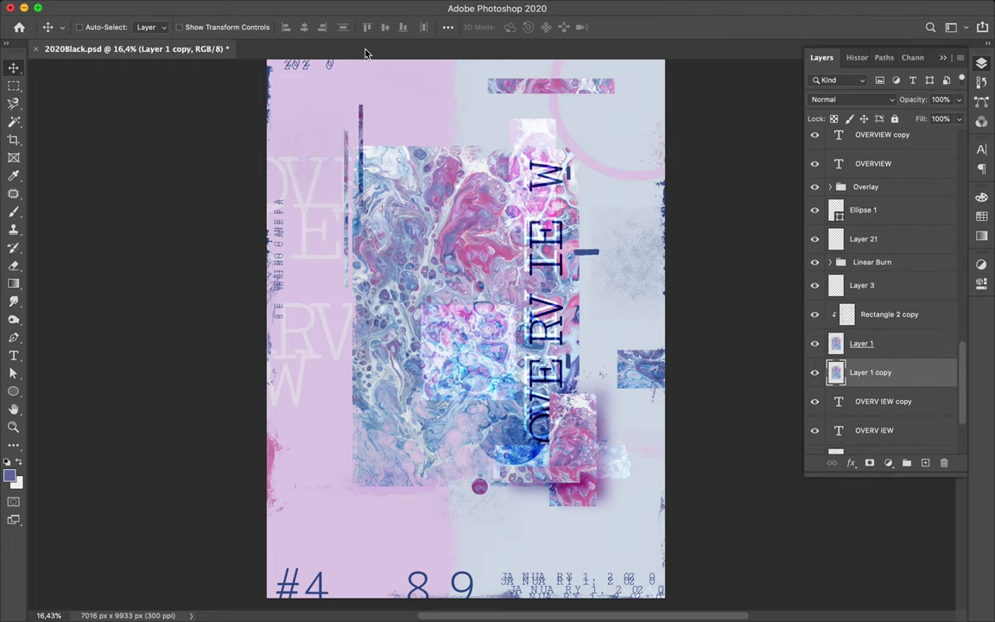
Set Layer 1 copy to Linear Burn, then offset and slightly enlarge it as a shadow around the marbled image
left_click(895, 101)
left_click(842, 158)
mouse_move(507, 300)
left_mouse_down()
mouse_move(522, 321)
mouse_move(522, 312)
left_mouse_up()
key("ctrl+t")
left_click_drag(595, 128, 601, 122)
key("Return")
Move the Ellipse 1 ring layer beneath Layer 1 copy and nudge the ring slightly
left_click_drag(863, 210, 867, 388)
mouse_move(545, 105)
left_mouse_down()
mouse_move(547, 161)
mouse_move(593, 146)
mouse_move(539, 110)
left_mouse_up()
Erase the stray dark marks beside the OVERVIEW text using a rectangular selection
left_click(595, 257)
key("m")
left_click_drag(418, 68, 615, 100)
key("Delete")
key("super+d")
key("v")
Move the upper marbled strip, Layer 7, beside the lower right rectangle and raise its layer above Layer 20
left_click_drag(499, 109, 618, 422)
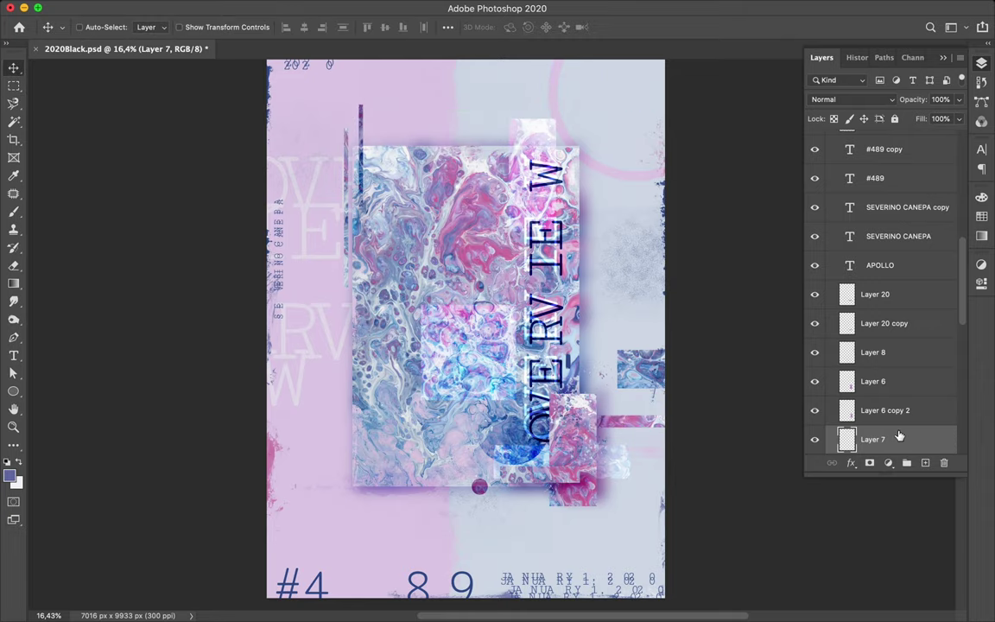
left_click_drag(899, 437, 898, 290)
left_click_drag(646, 417, 635, 445)
Give the Layer 7 strip an offset shadow from a duplicate beneath it, blurred with the last filter and set to Linear Burn
left_click_drag(899, 314, 899, 315)
left_click(385, 6)
left_click(336, 25)
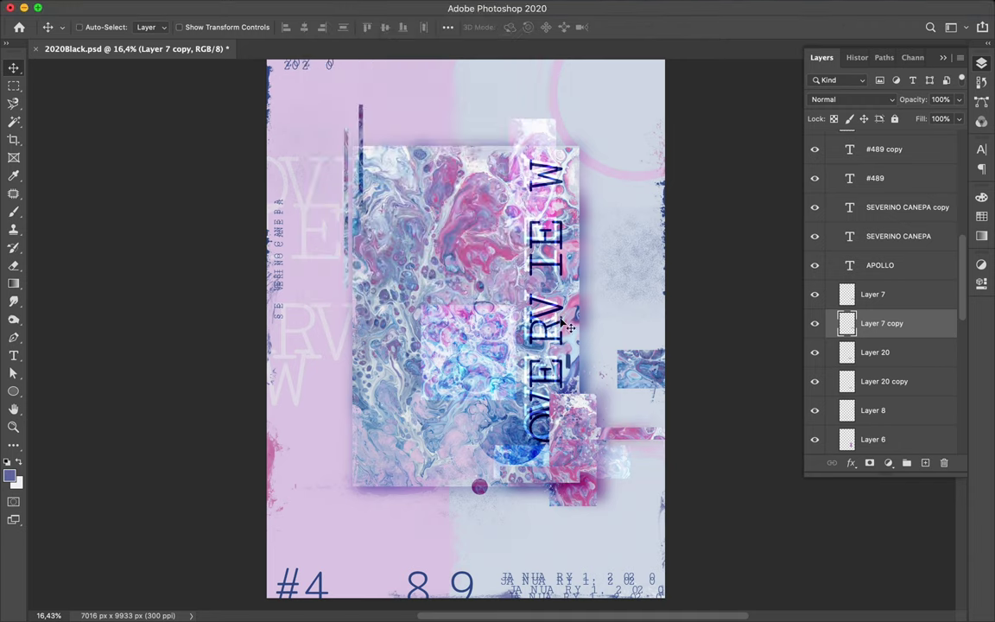
left_click(844, 101)
left_click(834, 156)
mouse_move(604, 382)
left_mouse_down()
mouse_move(643, 406)
mouse_move(636, 447)
left_mouse_up()
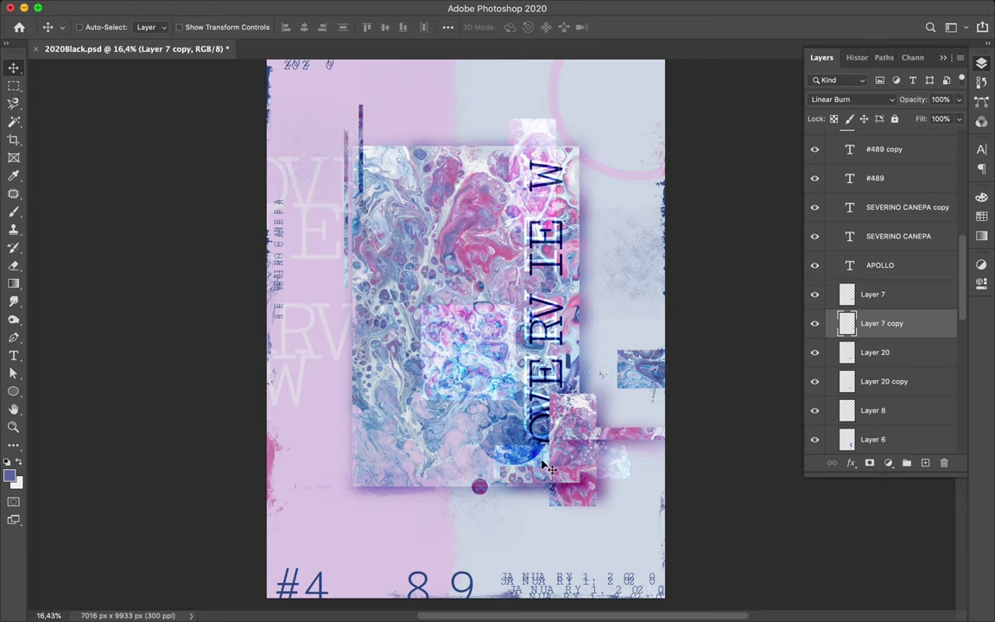
Add a new empty layer directly above Layer 1 copy
scroll(405, 403, "up", 2)
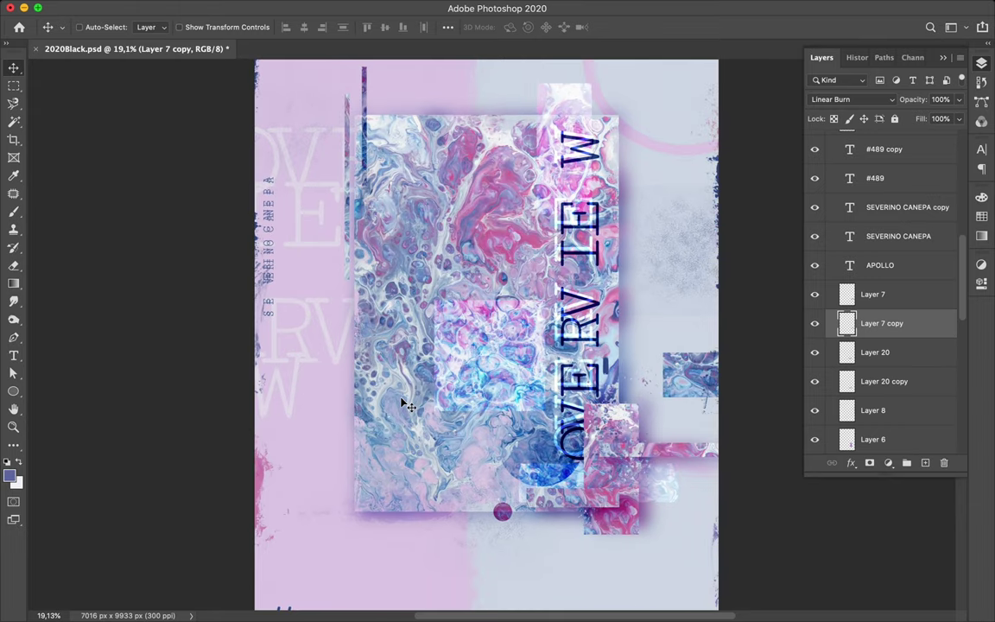
scroll(839, 367, "down", 5)
scroll(855, 328, "up", 1)
left_click(875, 266)
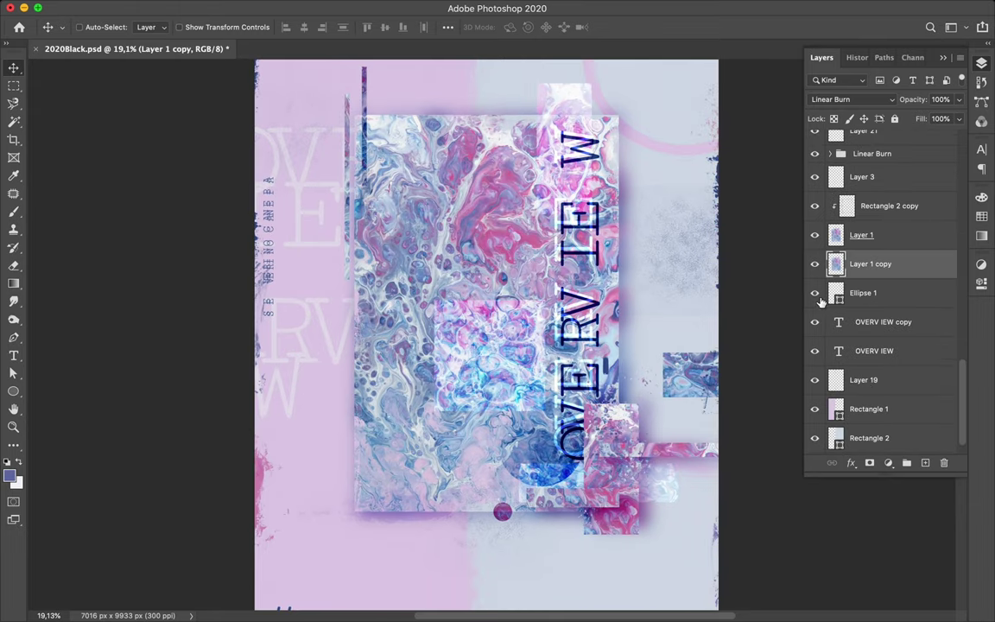
left_click(925, 463)
Switch to the Dusty_grunge_stripe_14 brush at 2500 px and set its angle to 90°
key("b")
left_click(85, 27)
scroll(95, 346, "down", 1)
left_click(85, 451)
scroll(85, 363, "up", 6)
left_click(95, 207)
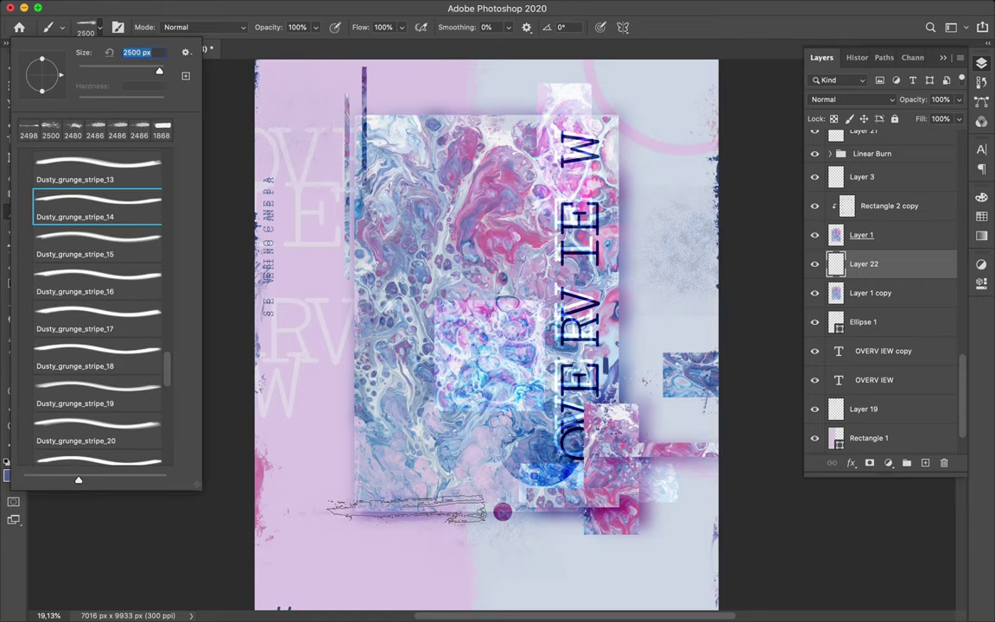
double_click(563, 28)
type("90")
key("Return")
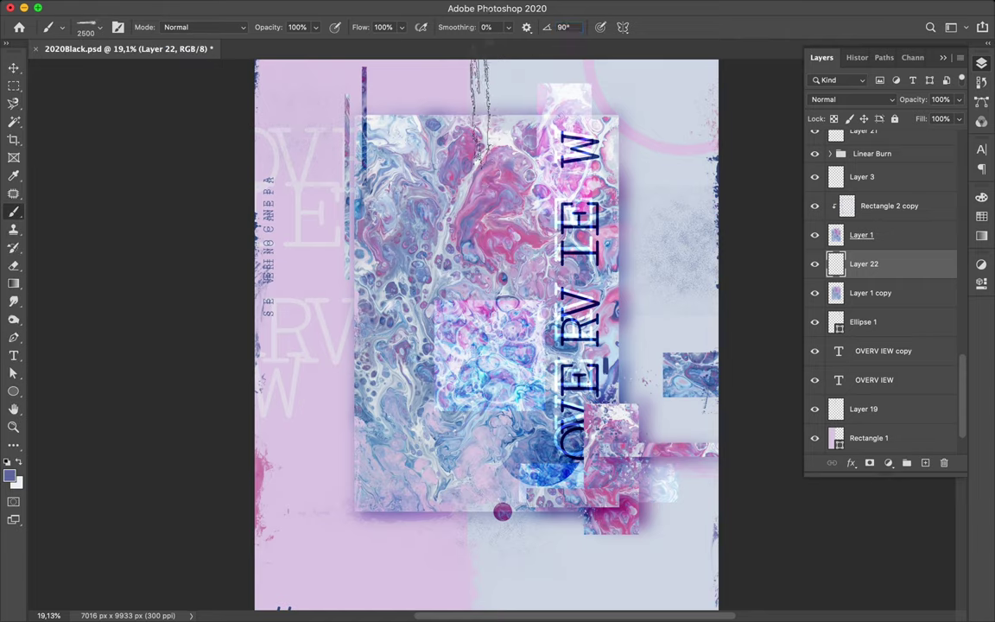
Stamp a vertical grunge stripe on Layer 22 at the marbled image's left edge and cut its outline out of Layer 1
left_click(357, 383)
key("v")
left_click(839, 266, "super")
left_click(889, 244)
key("Delete")
left_click(913, 274)
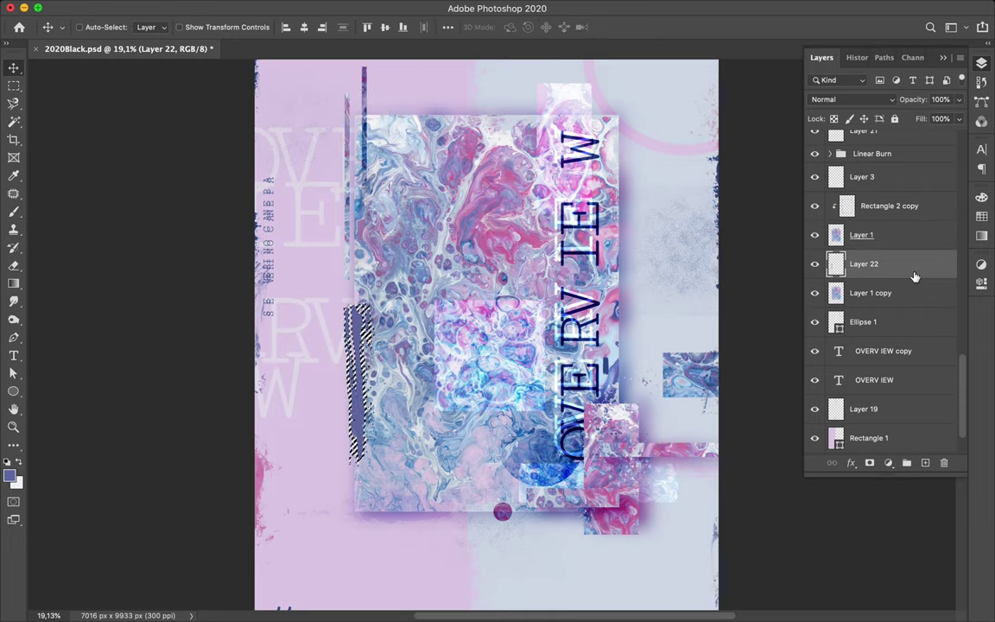
Clear the stamped grunge stripe from Layer 22 and drop the selection
key("Delete")
key("m")
left_click(637, 304)
key("v")
Stamp the vertical grunge stripe on the marbled image's right edge, cut its outline out of Layer 1, then clear Layer 22 and deselect
scroll(648, 312, "up", 3)
key("b")
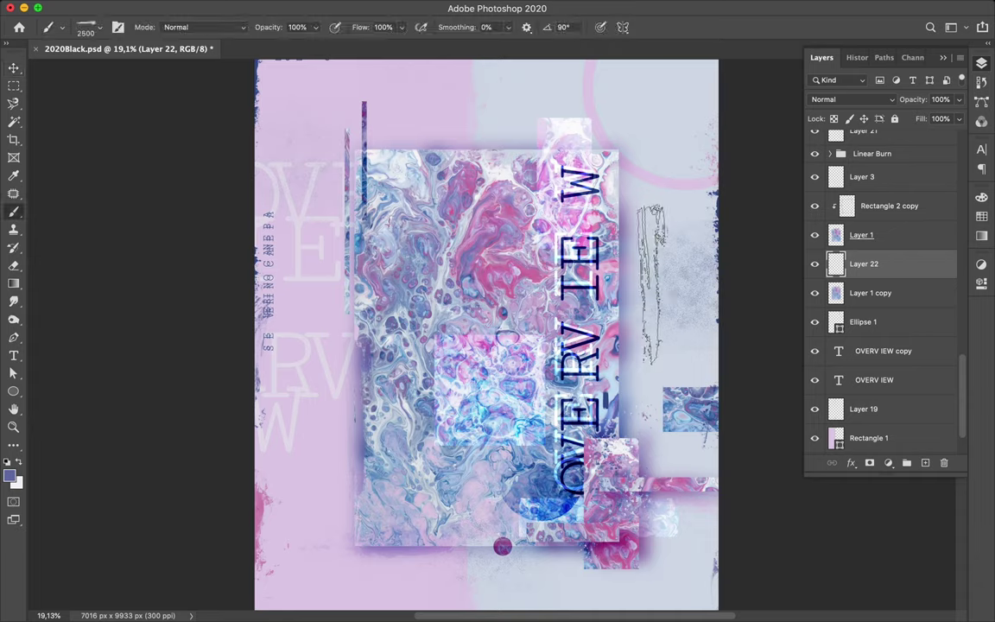
left_click(620, 237)
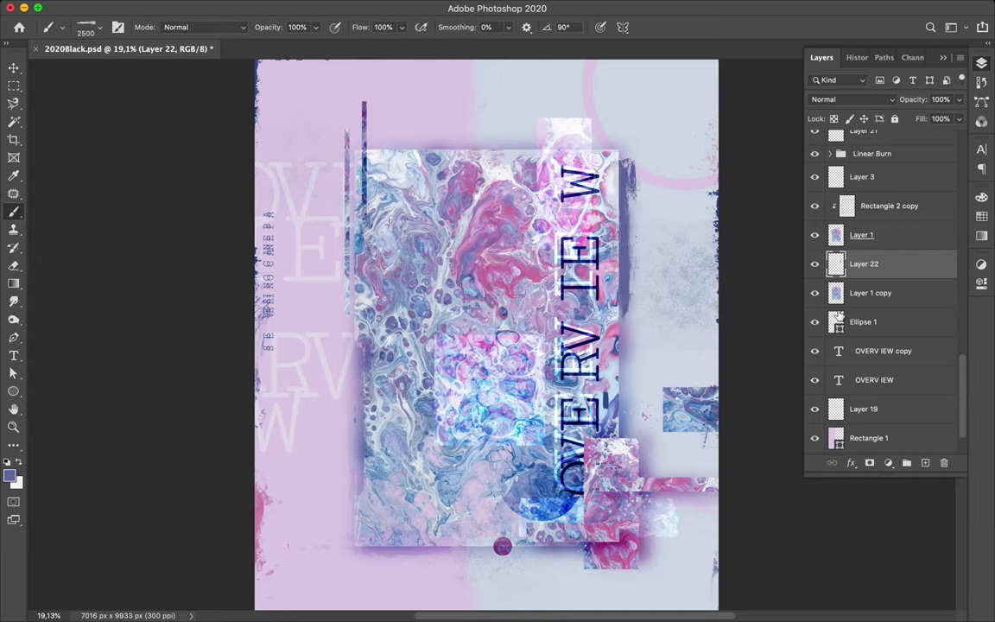
key("v")
left_click(893, 245)
left_click(893, 262)
key("Delete")
key("m")
left_click(701, 268)
key("v")
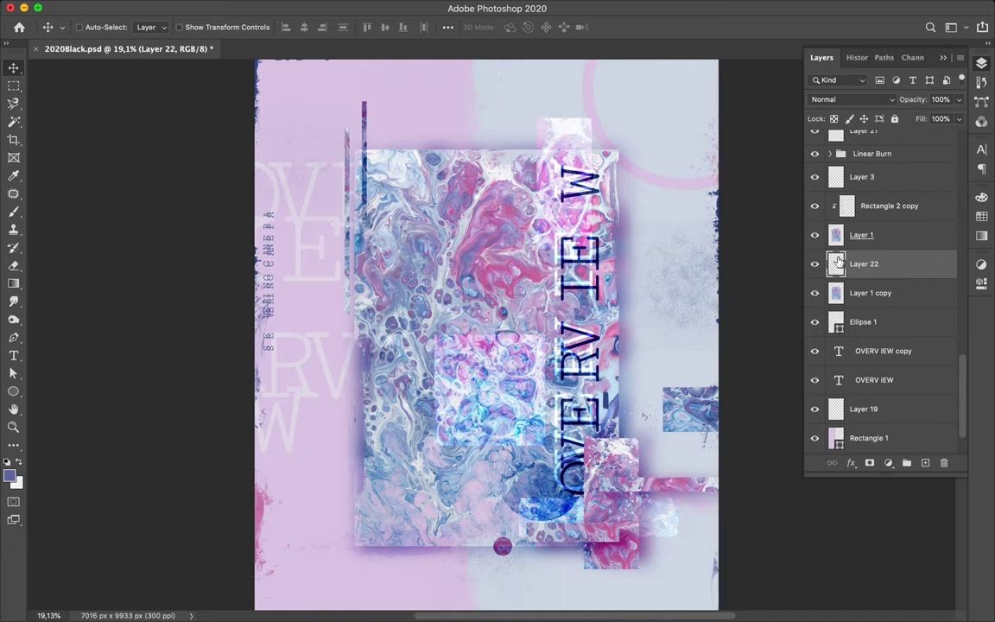
Stamp a horizontal grunge stripe on Layer 22 along the marbled image's upper edge with the Thin_grunge_stripe_02 brush
key("b")
left_click(90, 26)
left_click(96, 247)
scroll(97, 256, "up", 3)
left_click(27, 237)
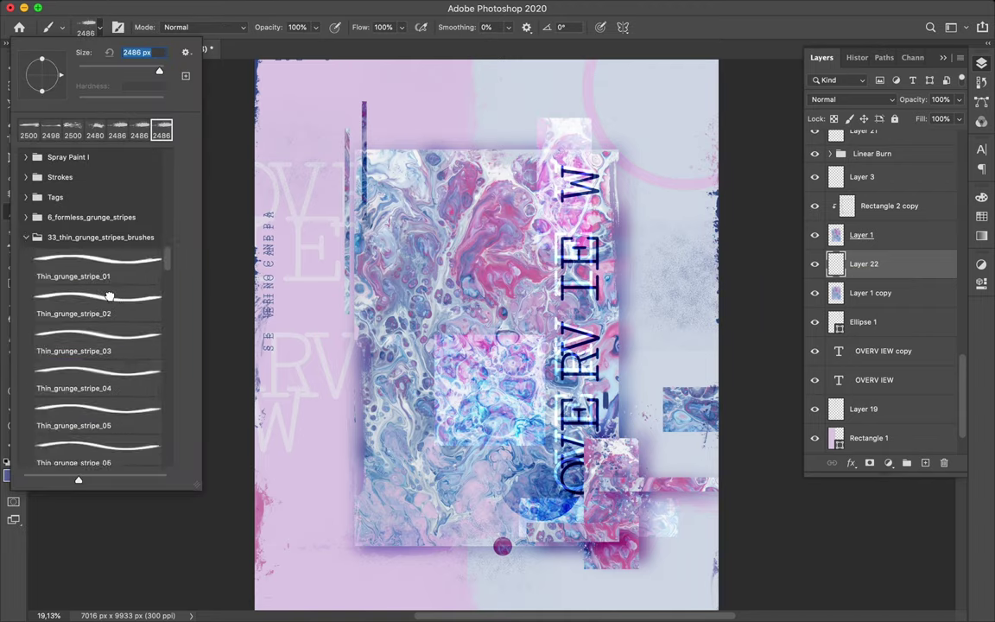
left_click(110, 296)
left_click(470, 156)
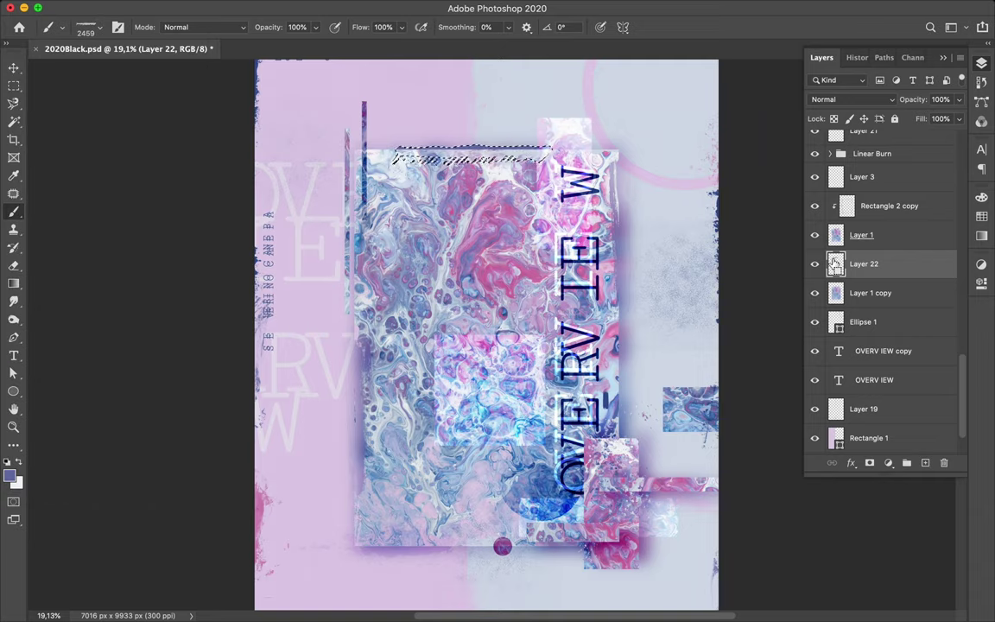
Cut the horizontal stripe's outline out of Layer 1 and delete Layer 22
left_click(855, 235)
left_click(872, 263)
key("m")
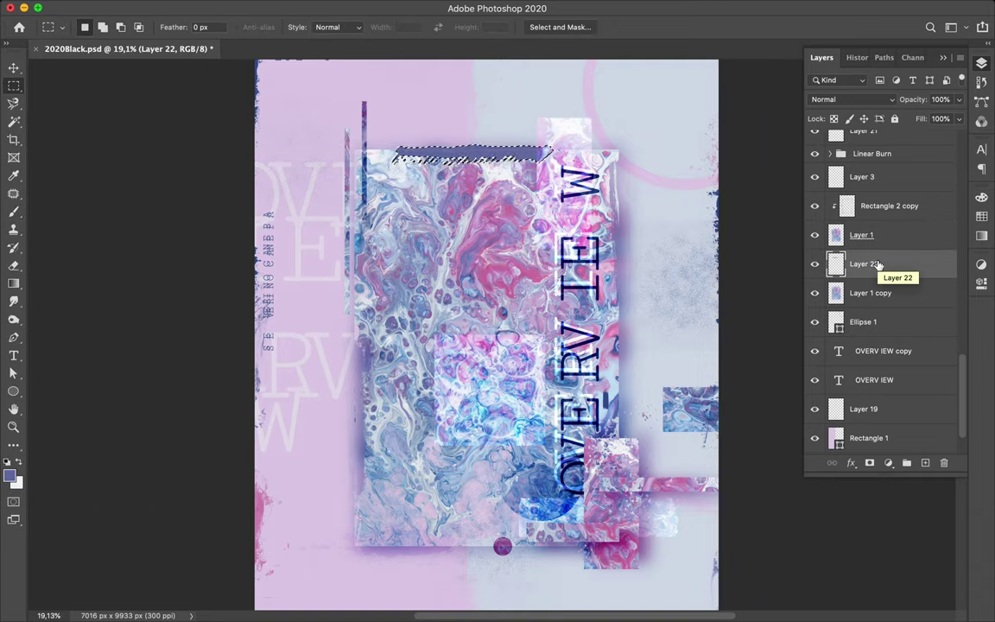
left_click(945, 464)
key("v")
Save the poster document 2020Black.psd
scroll(625, 239, "up", 2)
scroll(625, 239, "down", 3)
scroll(626, 239, "up", 5)
key("super+0")
key("super+s")
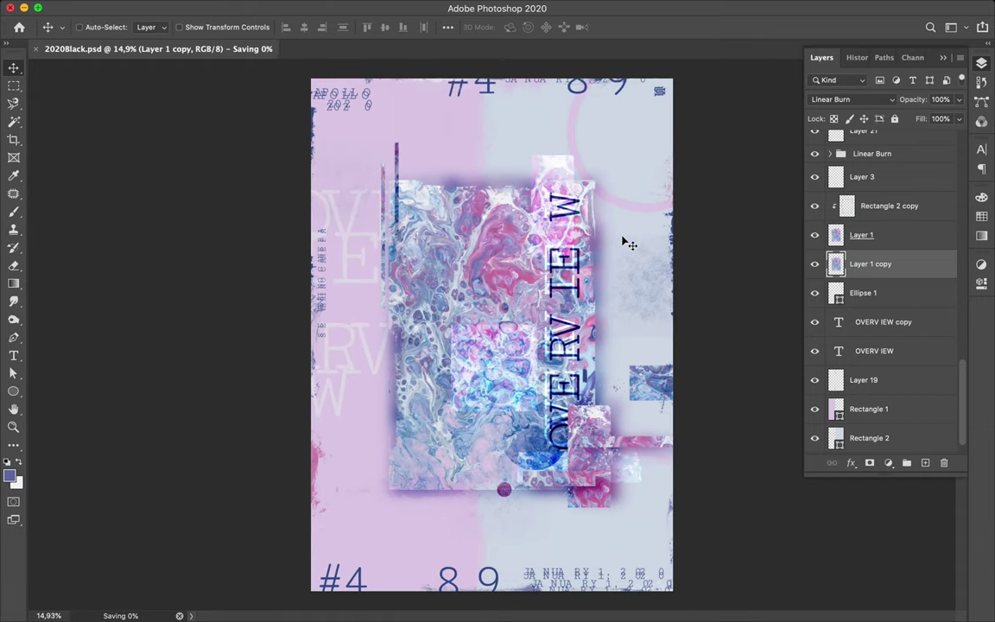
Move the vertical OVERVIEW title together with its copy slightly to the right and down over the marbled image
left_click(568, 267)
left_click_drag(558, 269, 566, 275)
left_click(718, 8)
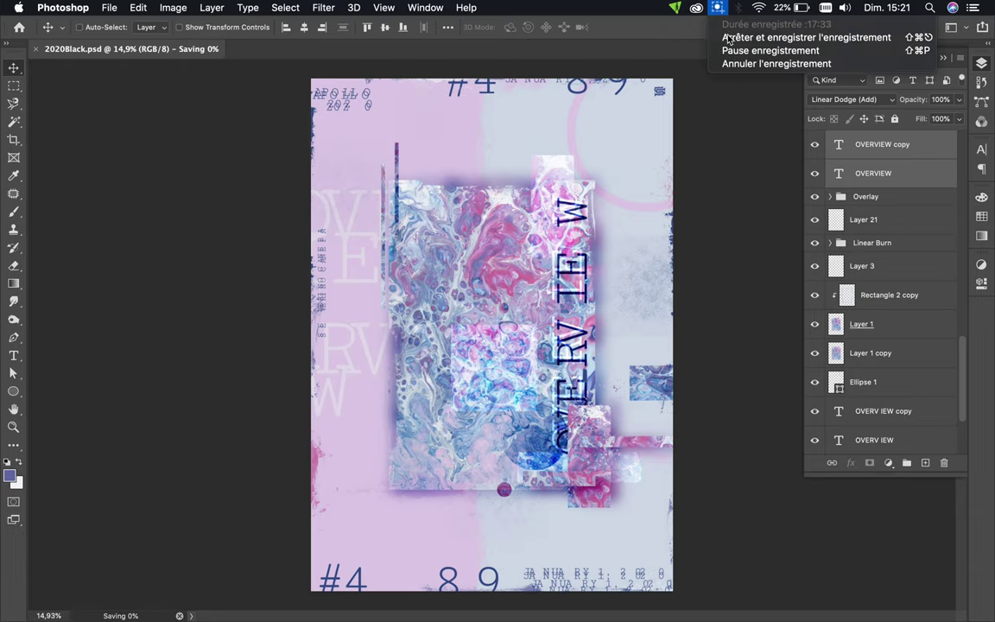